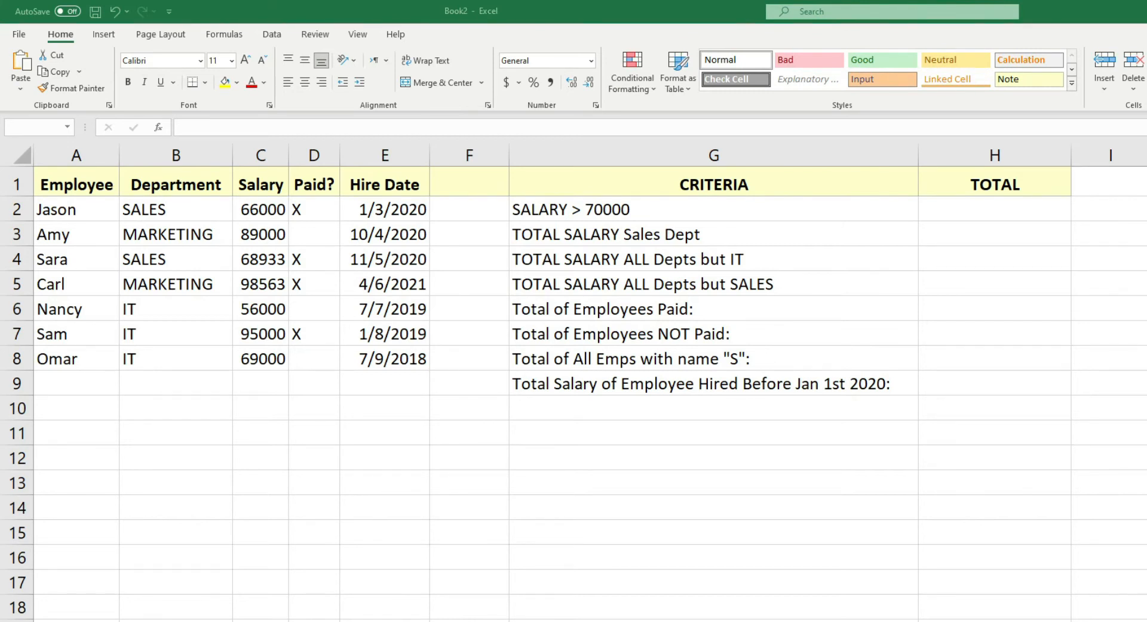
- Enter the formula =SUMIF(C2:C8,">70000") in H2 to total the salaries above 70000
double_click(994, 212)
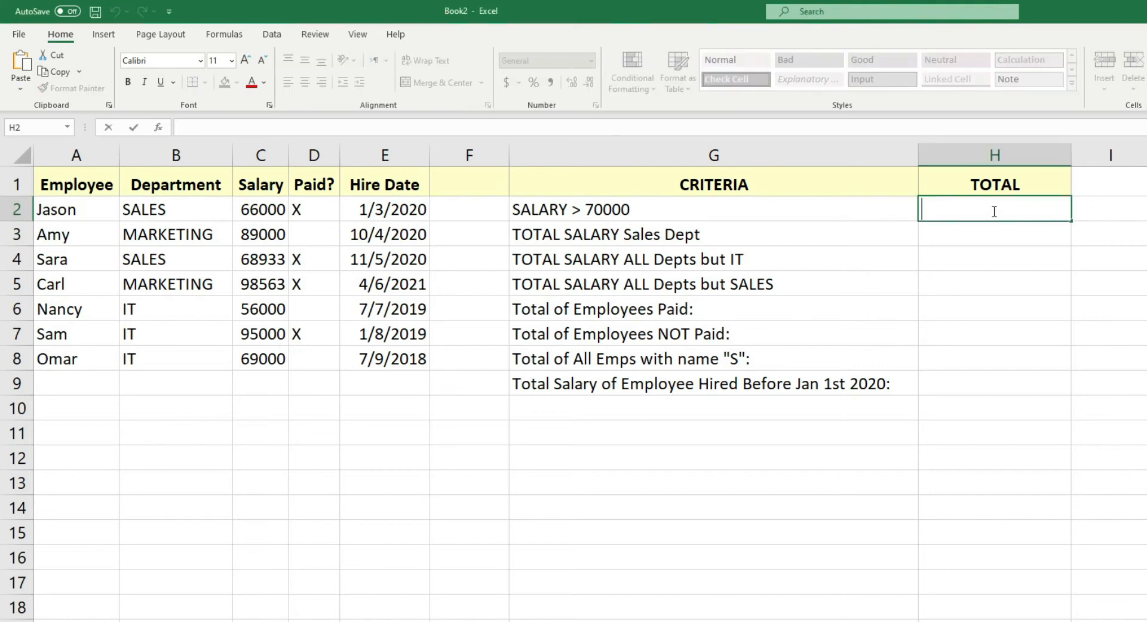
type("=")
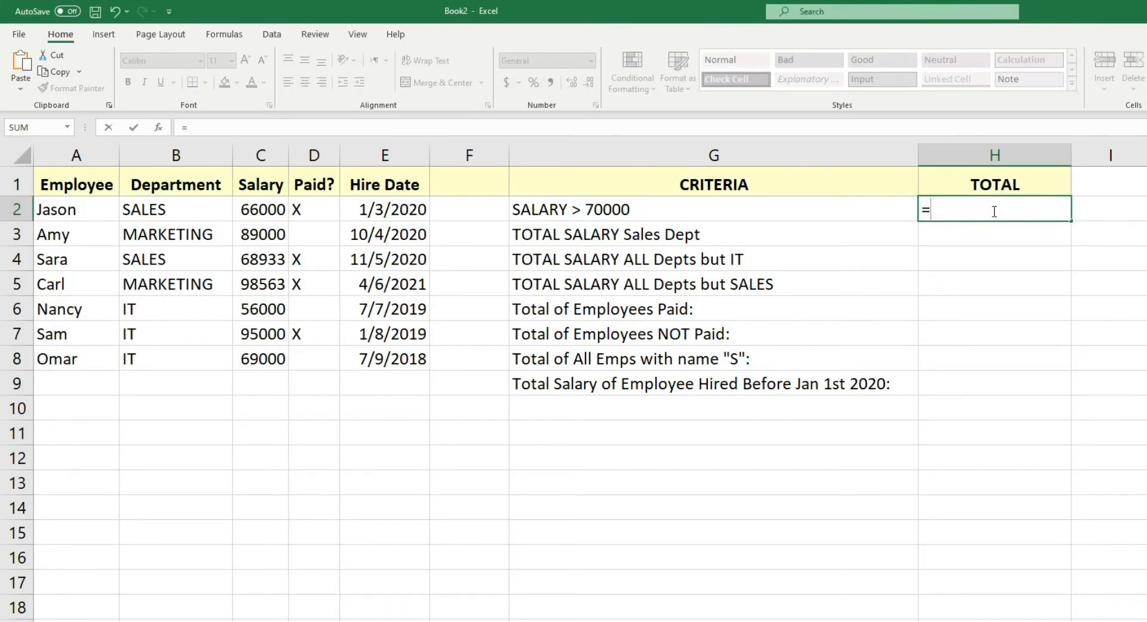
type("sumif(")
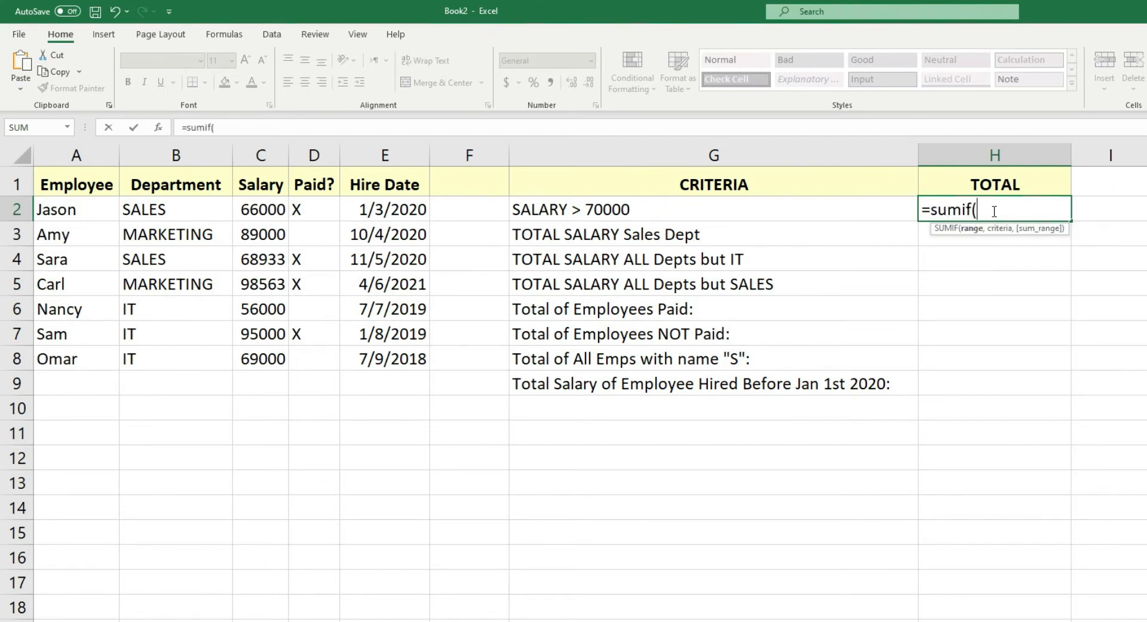
left_click(270, 210)
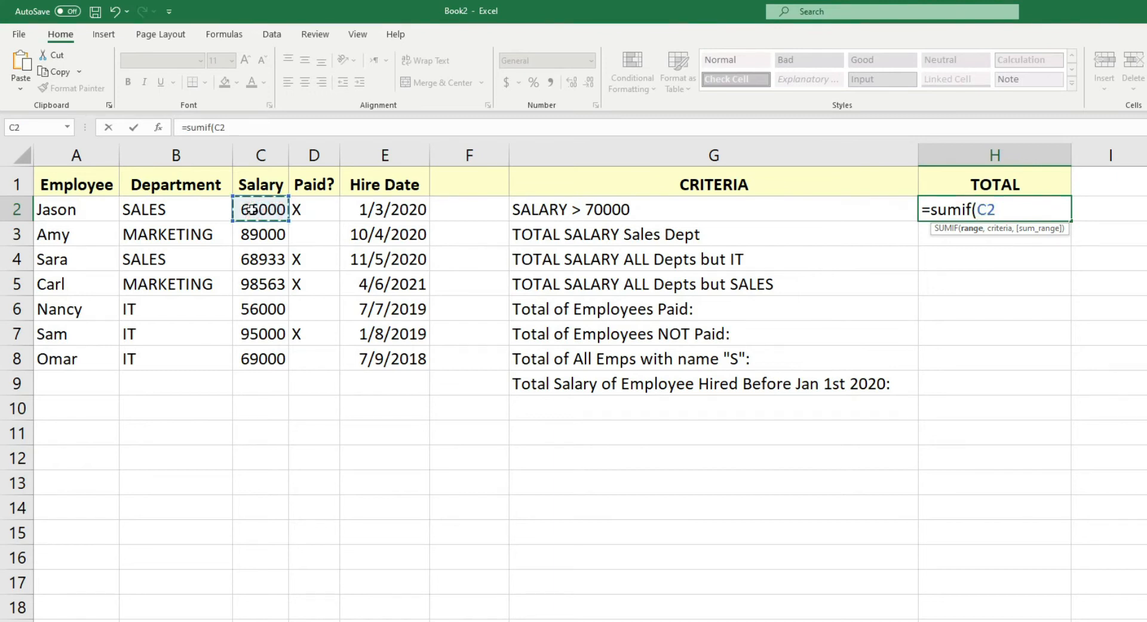
left_click(258, 365, "shift")
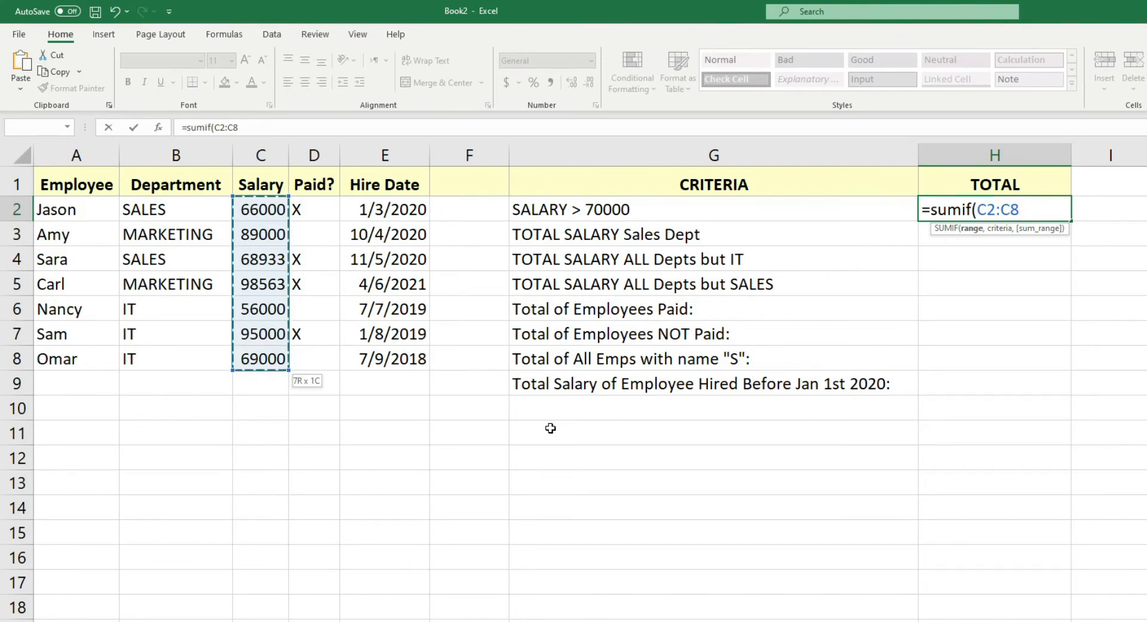
type(",\">")
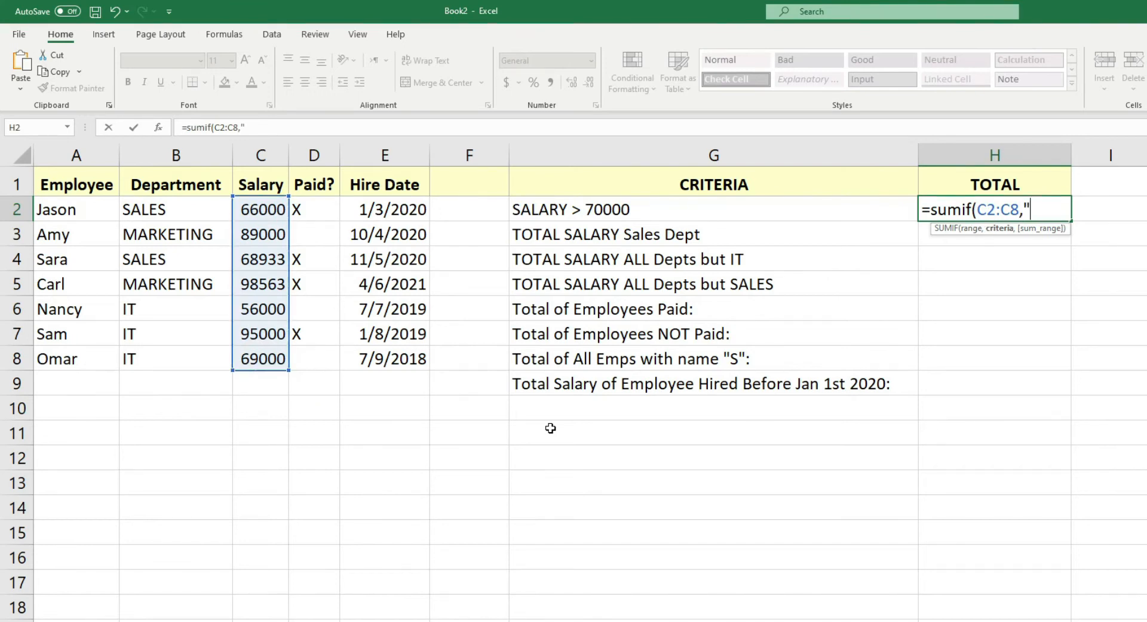
type("70000\")")
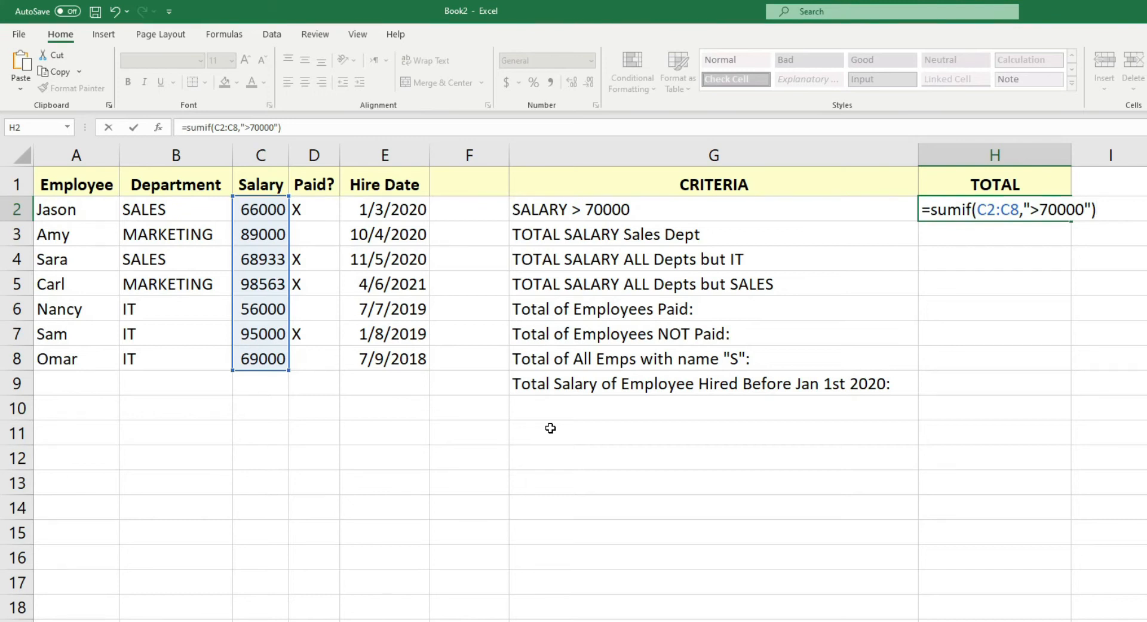
key("Return")
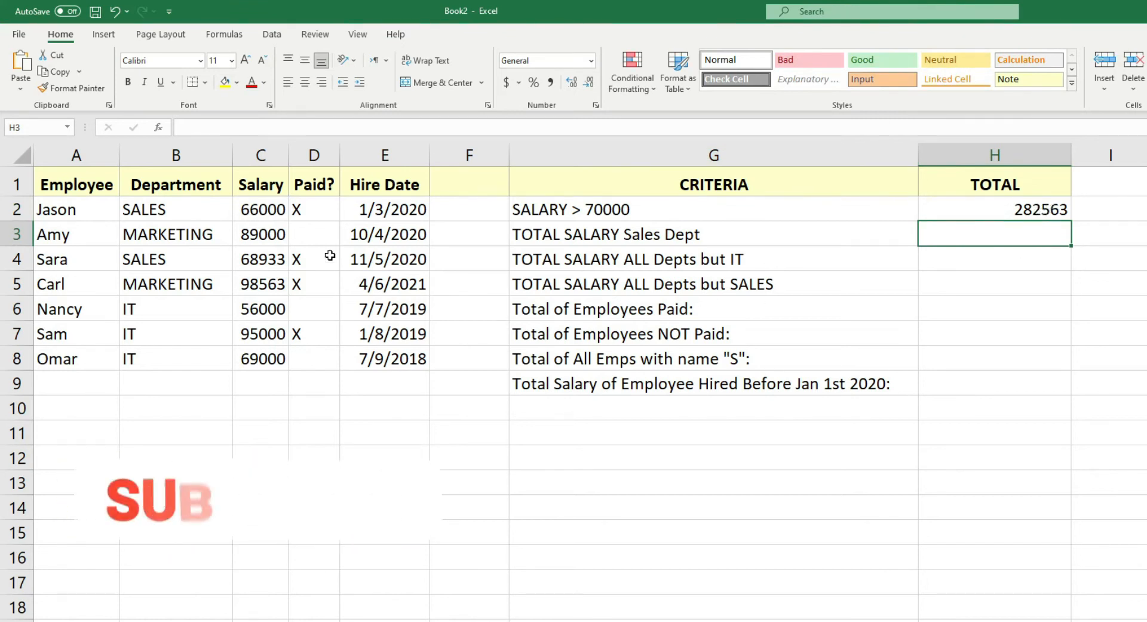
- Copy the three salaries above 70000 from C3, C5 and C7 into C10:C12
left_click(255, 236)
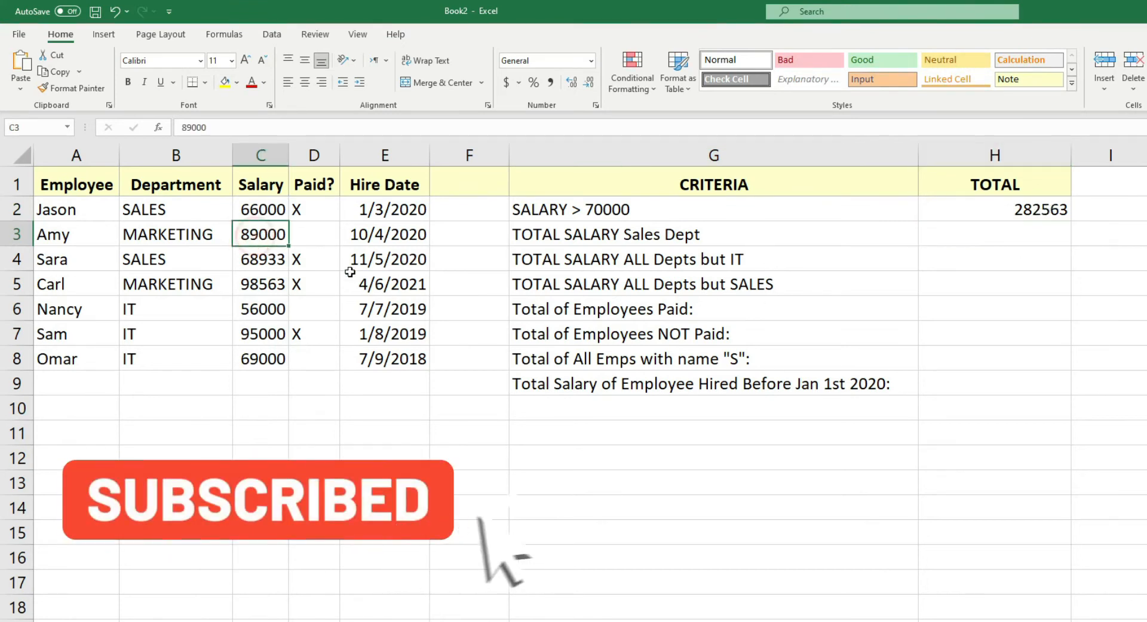
left_click(262, 284, "ctrl")
left_click(266, 333, "ctrl")
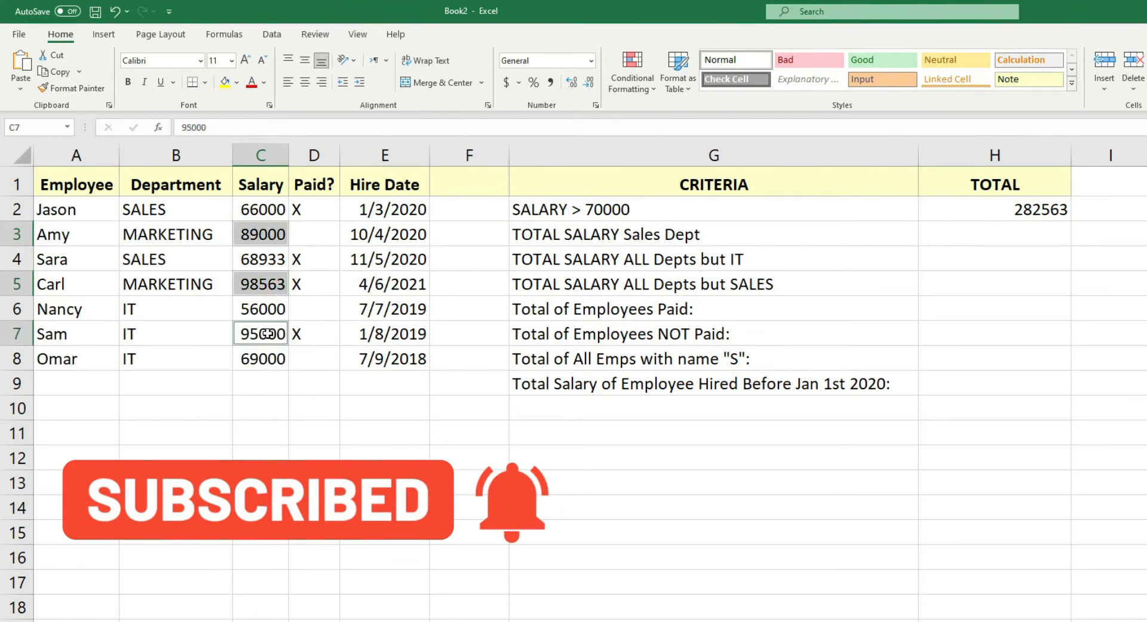
key("ctrl+c")
left_click(254, 406)
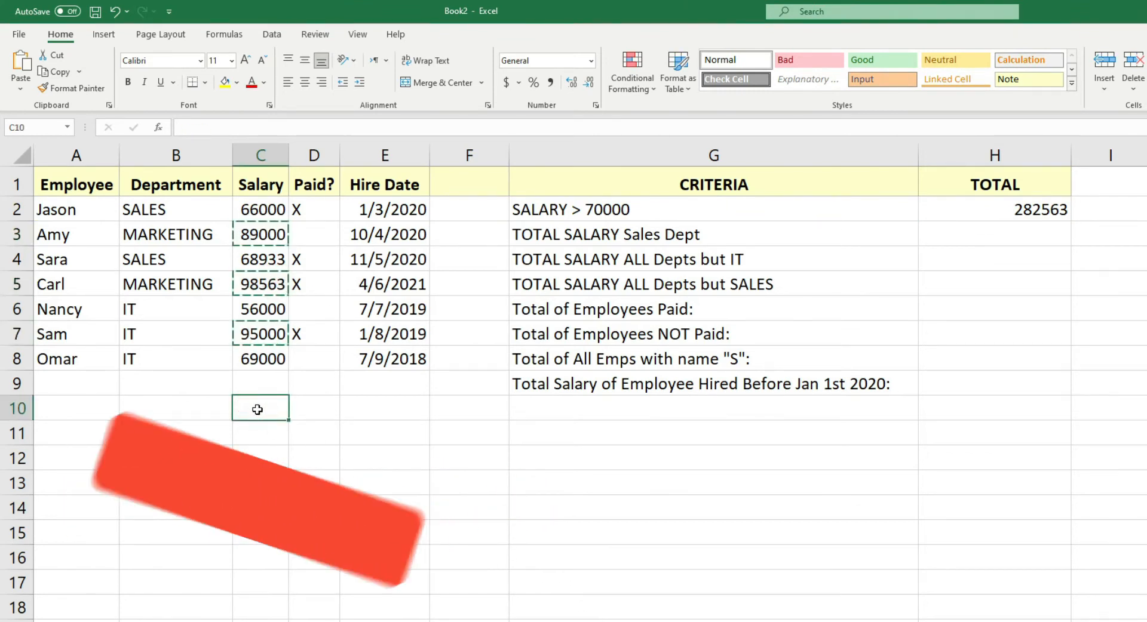
key("ctrl+v")
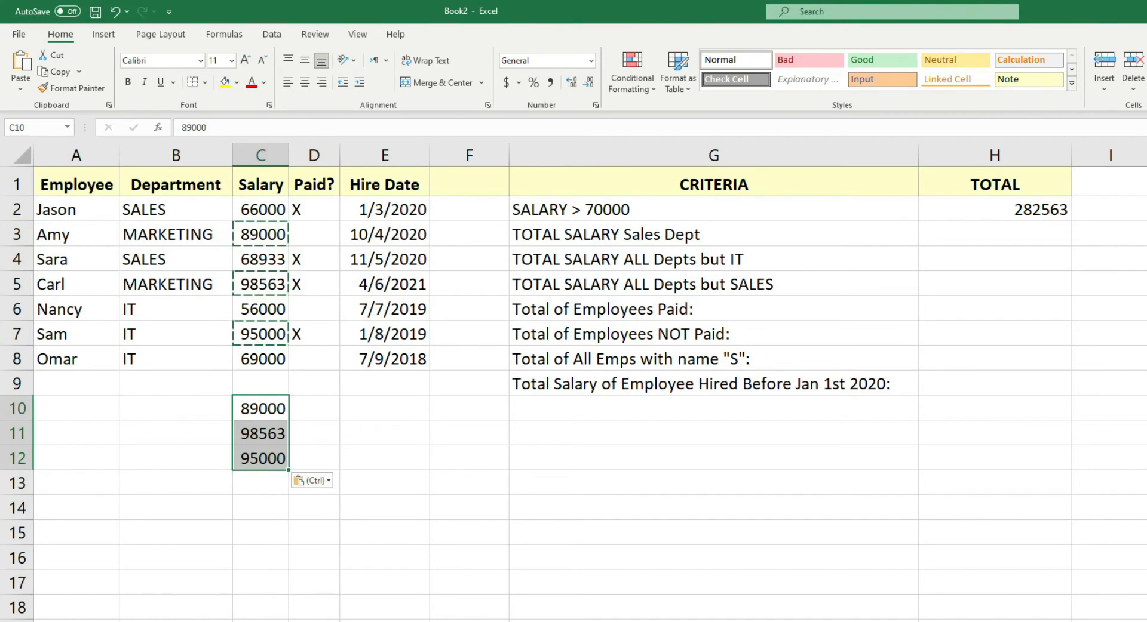
- Sum the copied salaries in C13 and widen the Salary column enough to show the full total
key("alt+equal")
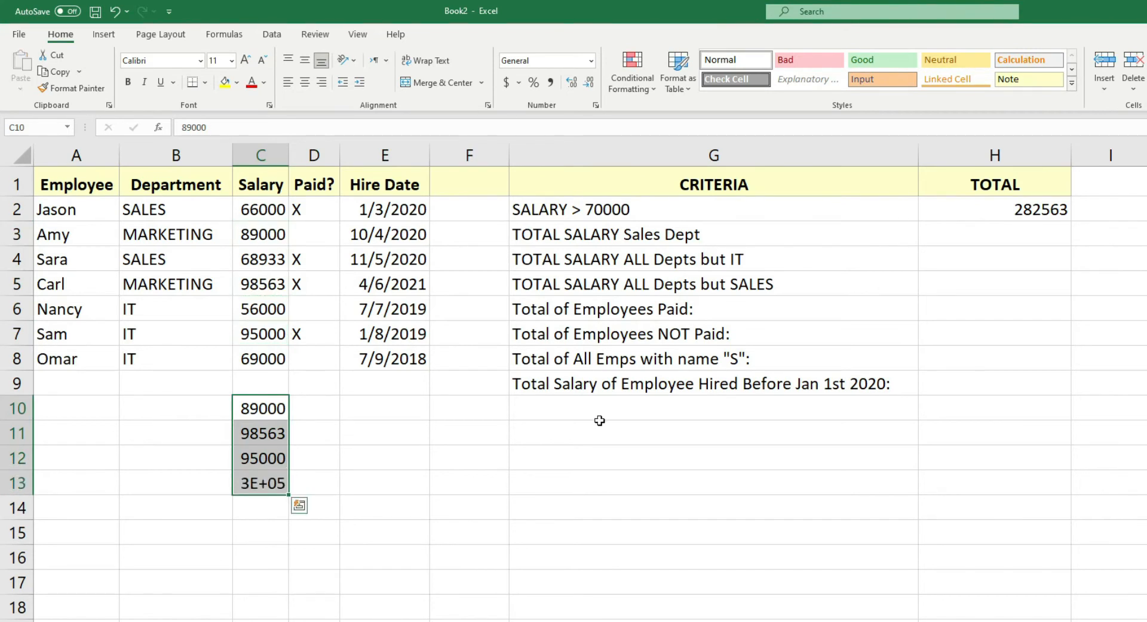
left_click(391, 480)
left_click(281, 484)
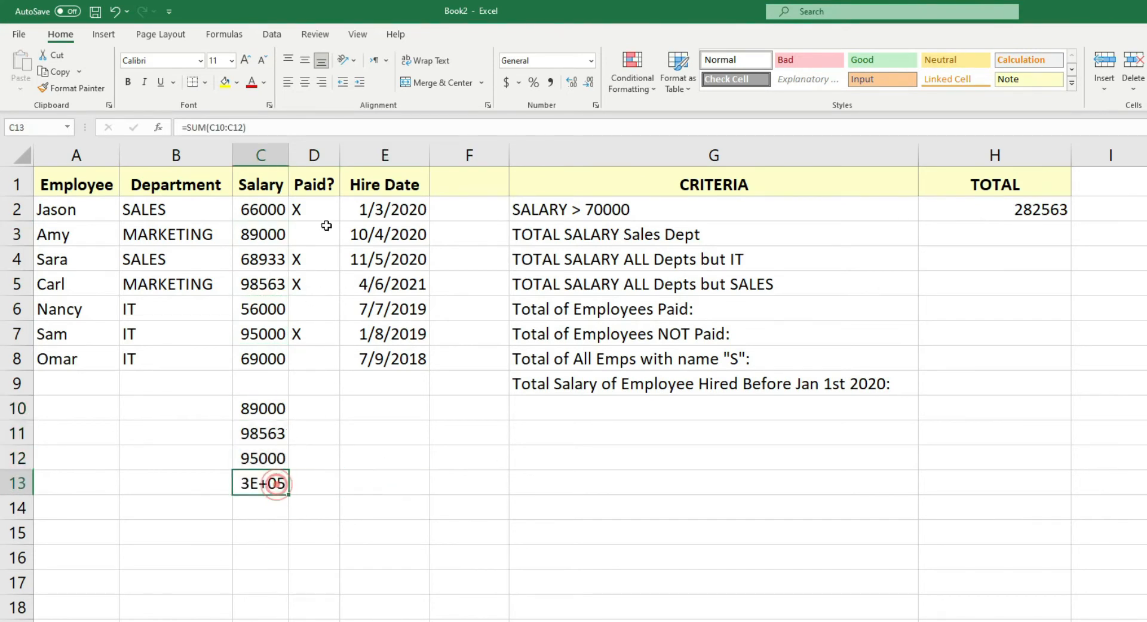
left_click_drag(288, 155, 367, 156)
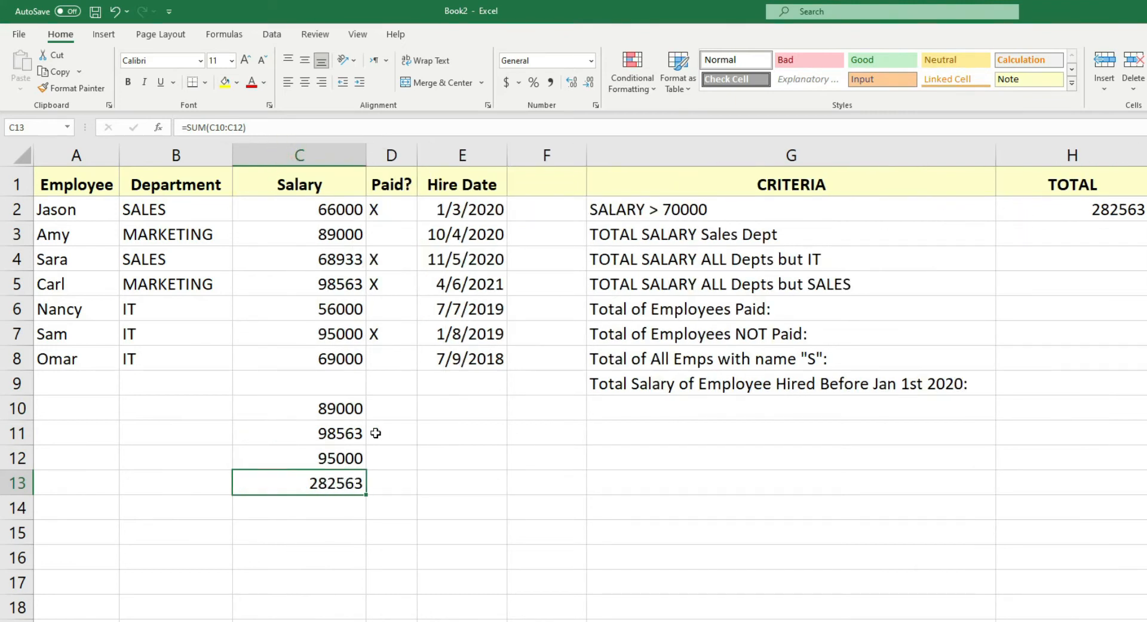
- Undo the check sum, the pasted salaries and the column widening, keeping the SUMIF formula in H2
key("ctrl+z")
key("ctrl+z")
key("ctrl+z")
key("ctrl+z")
key("ctrl+z")
key("ctrl+z")
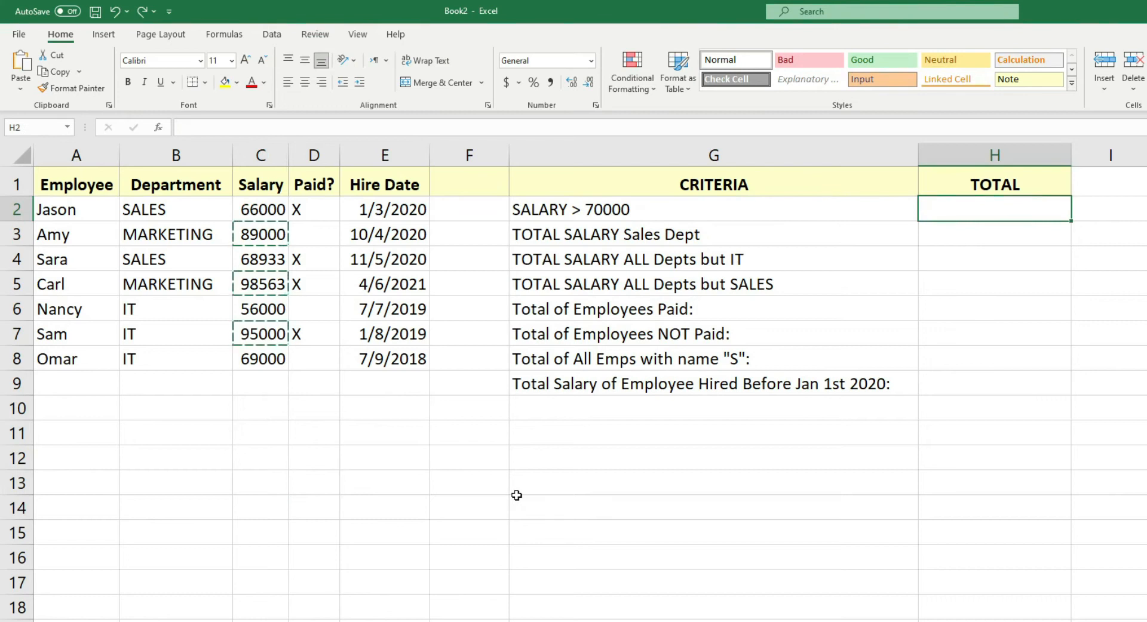
key("ctrl+y")
left_click(1101, 315)
left_click(1030, 209)
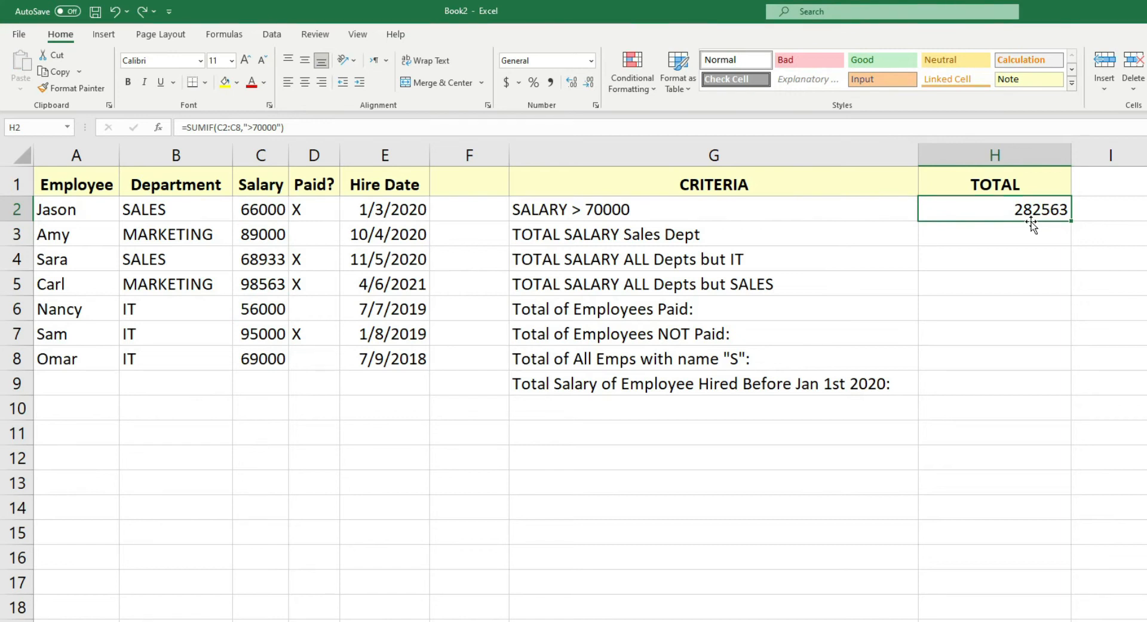
- Enter the formula =SUMIF(B2:B8,"SALES",C2:C8) in H3 to total the Sales department's salaries
left_click(1033, 234)
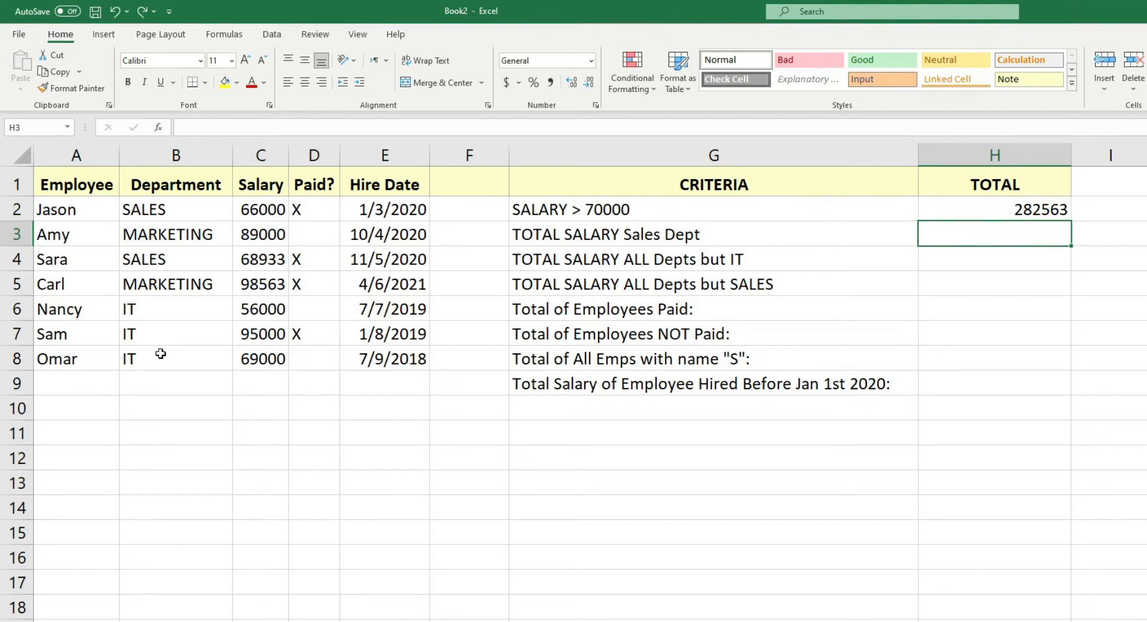
double_click(938, 230)
type("=sum")
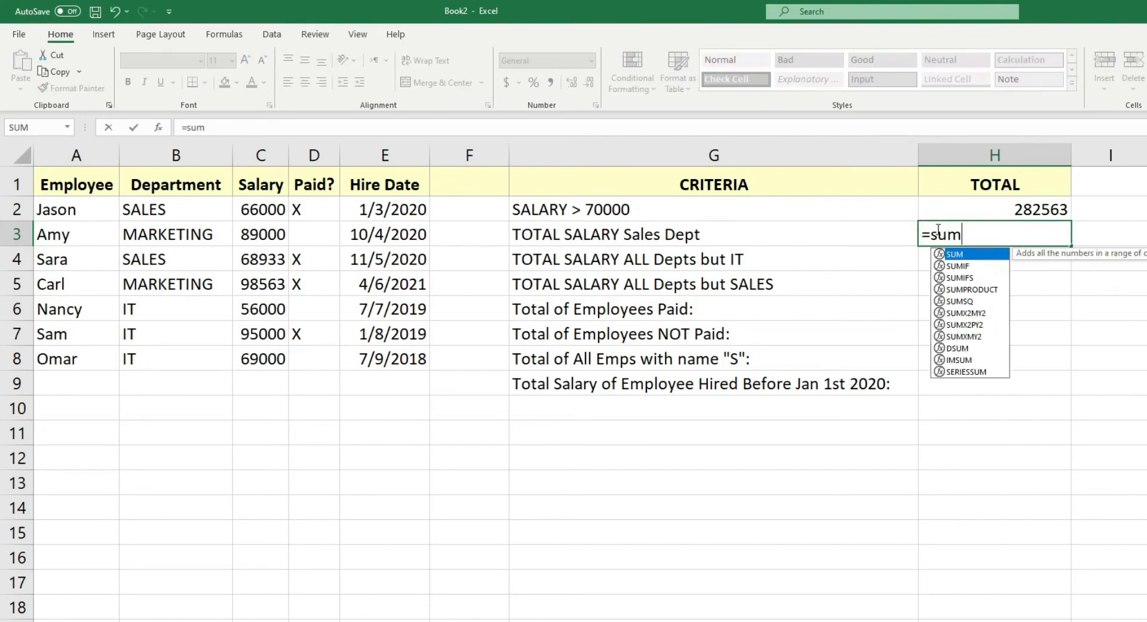
type("if(")
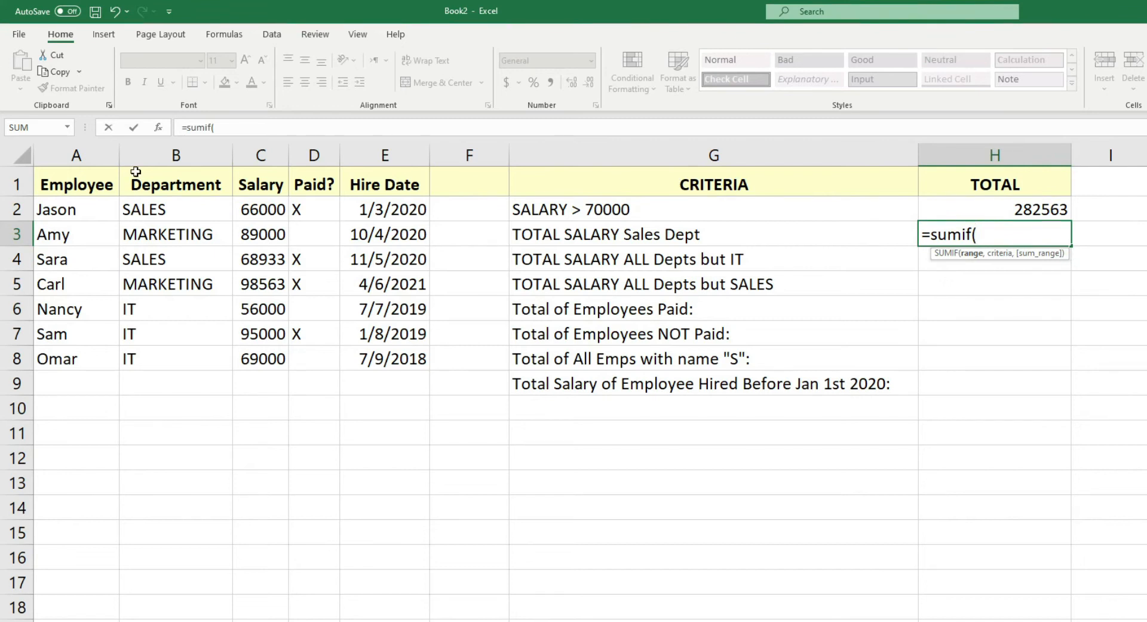
left_click(160, 209)
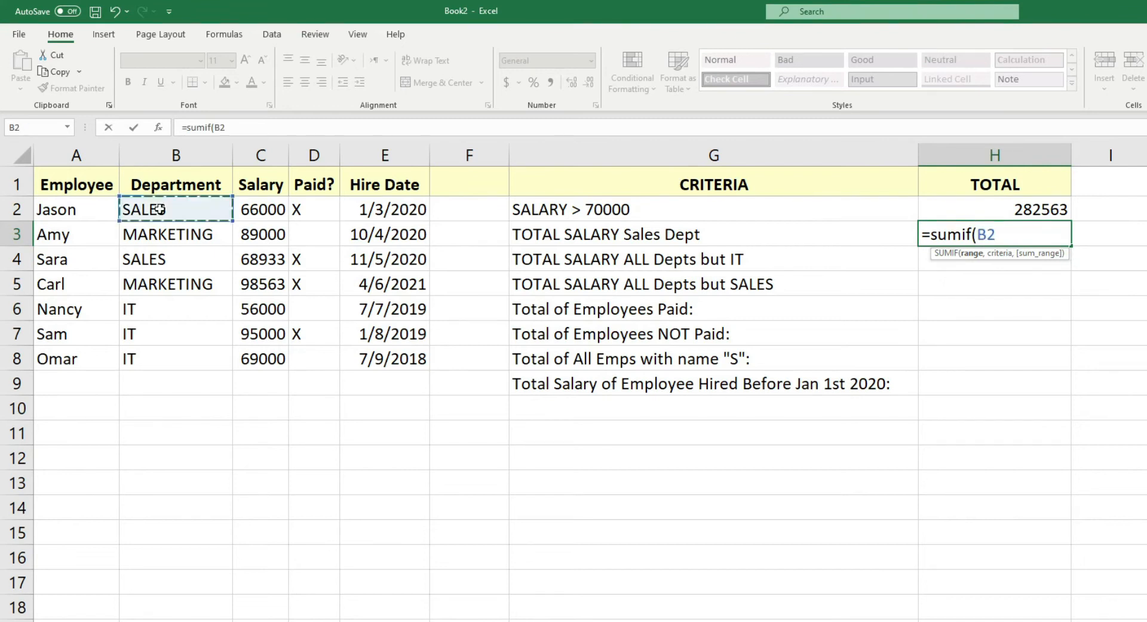
left_click(173, 368, "shift")
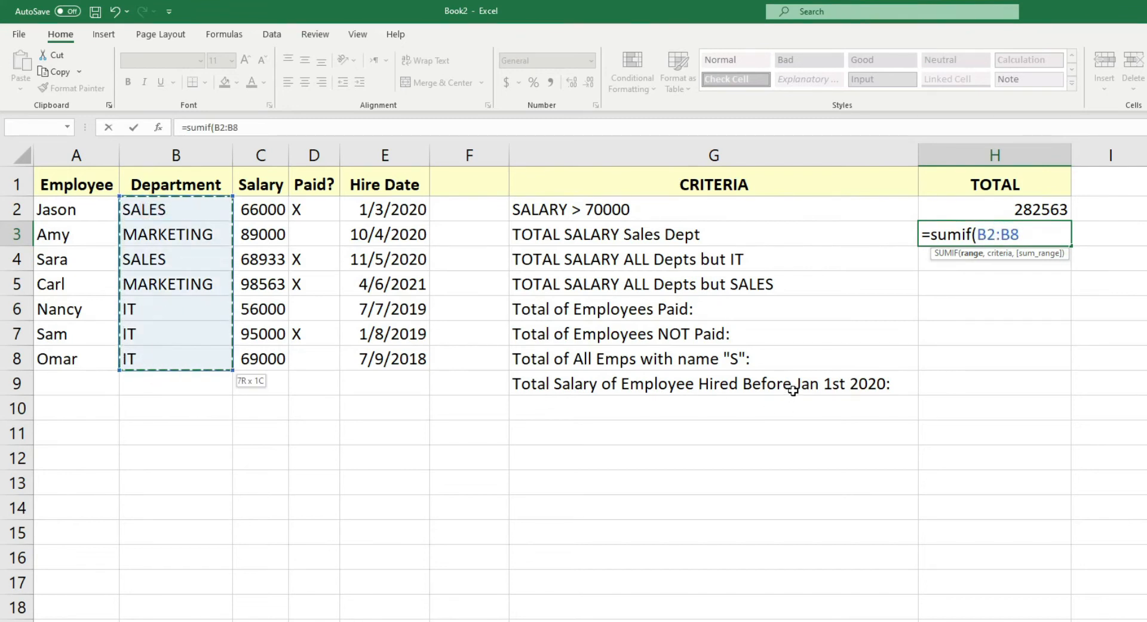
type(",\"S")
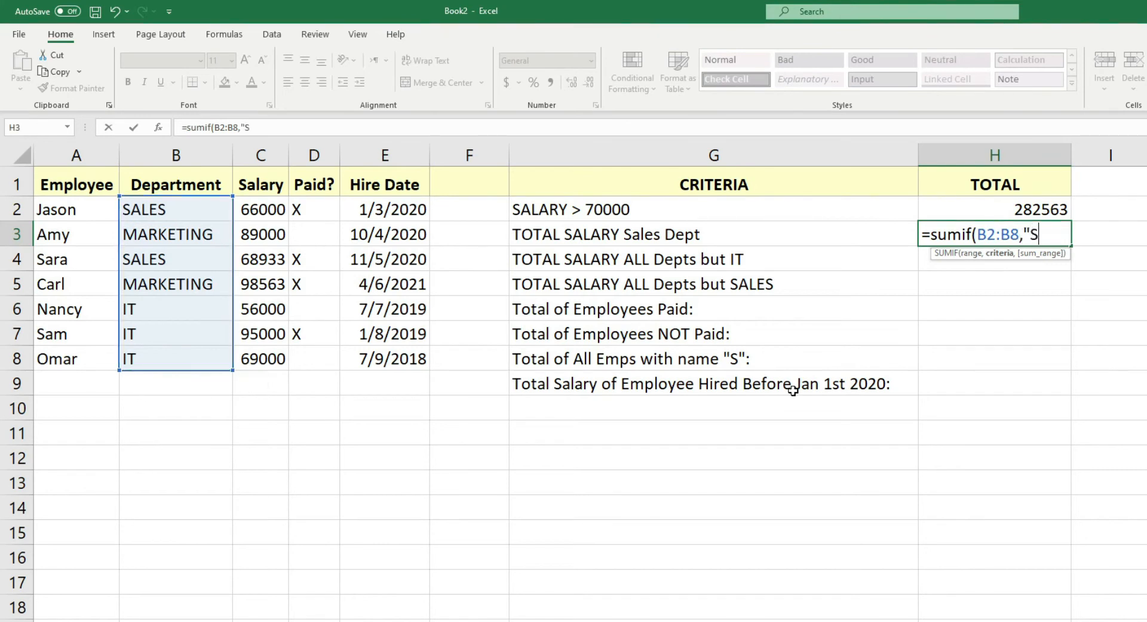
type("ALES\",c2:")
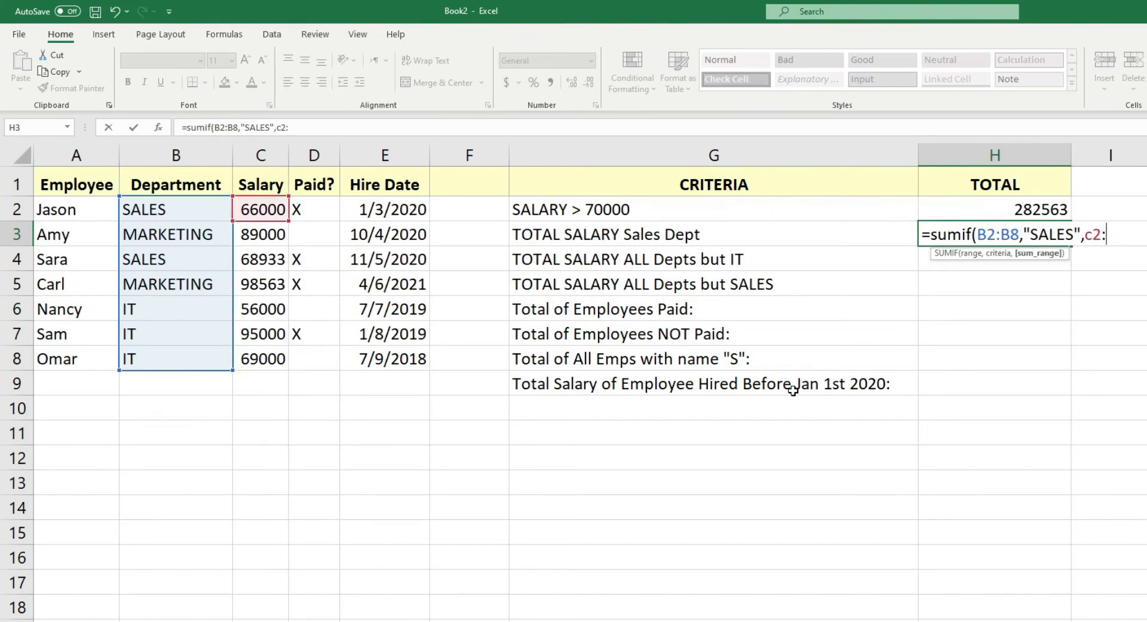
left_click(276, 364)
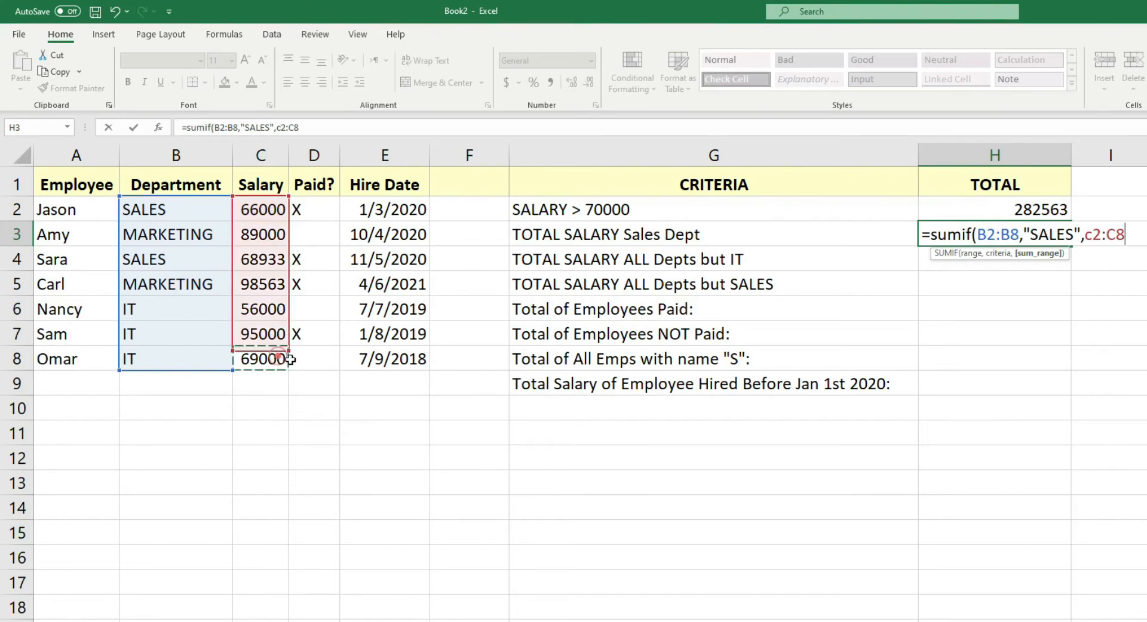
type(")")
key("Return")
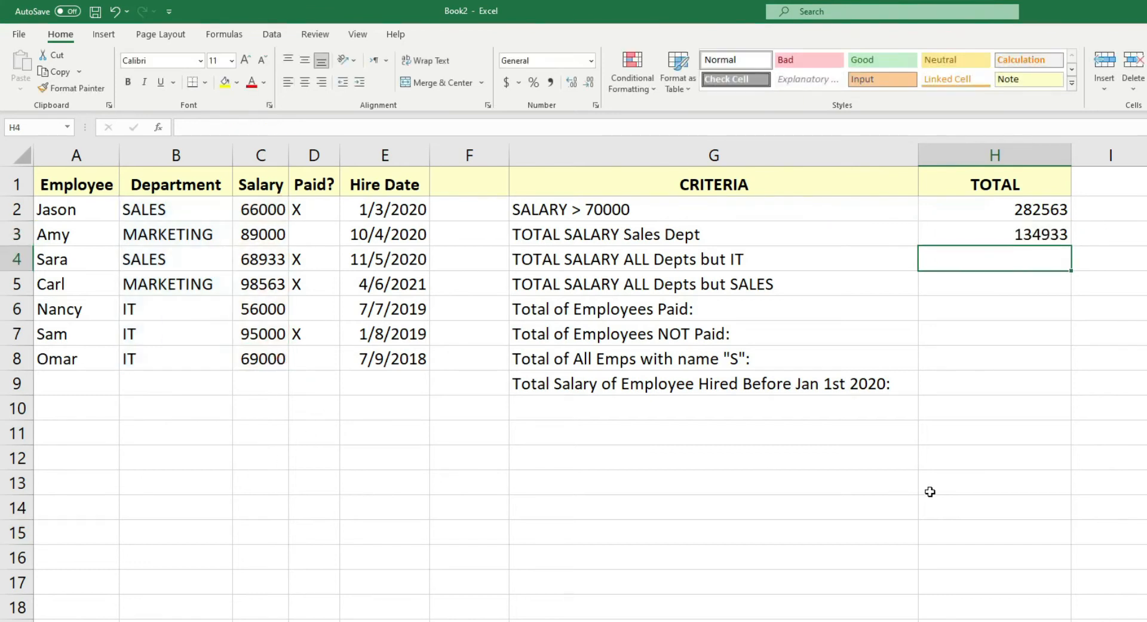
- Copy the text of the SUMIF formula in H3 and paste it into H4 with its cell references unchanged
left_click(1033, 234)
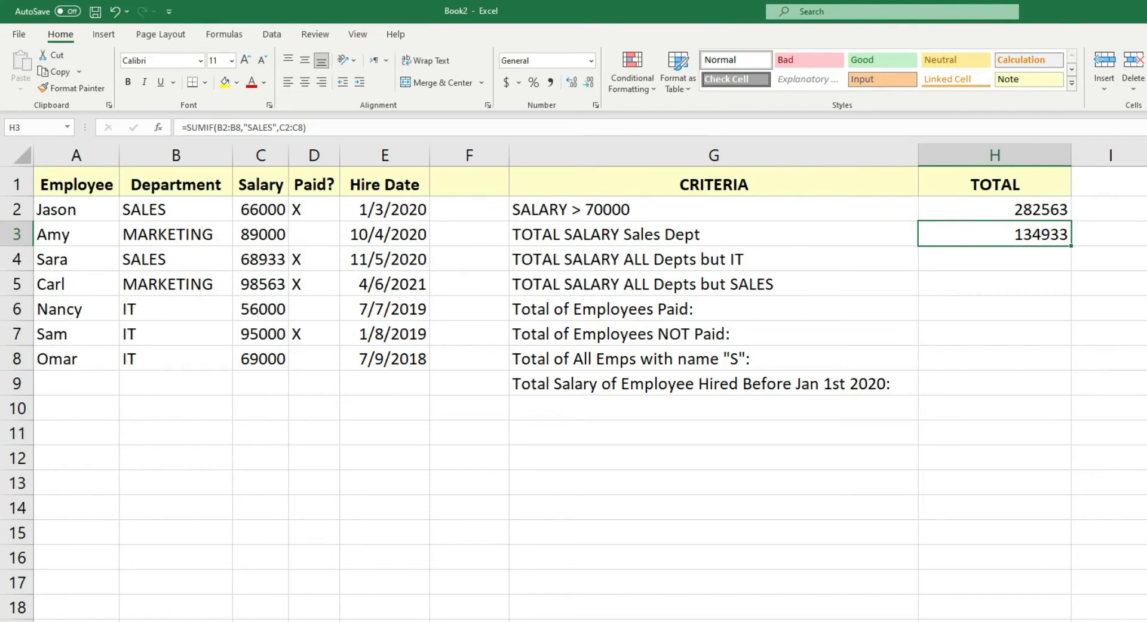
left_click(1038, 256)
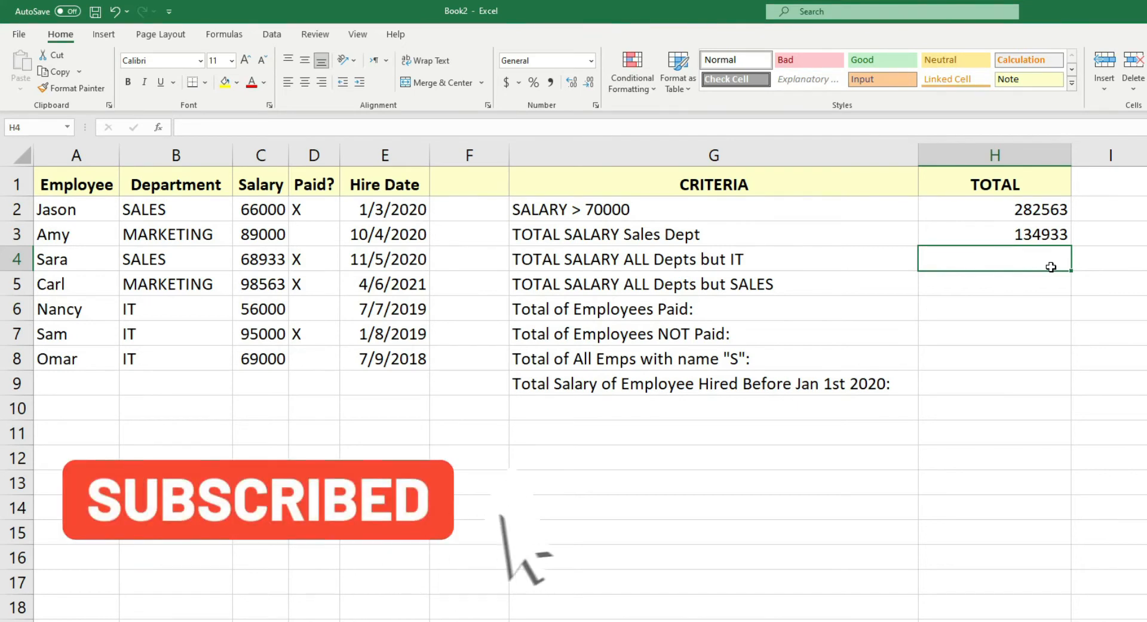
double_click(1011, 234)
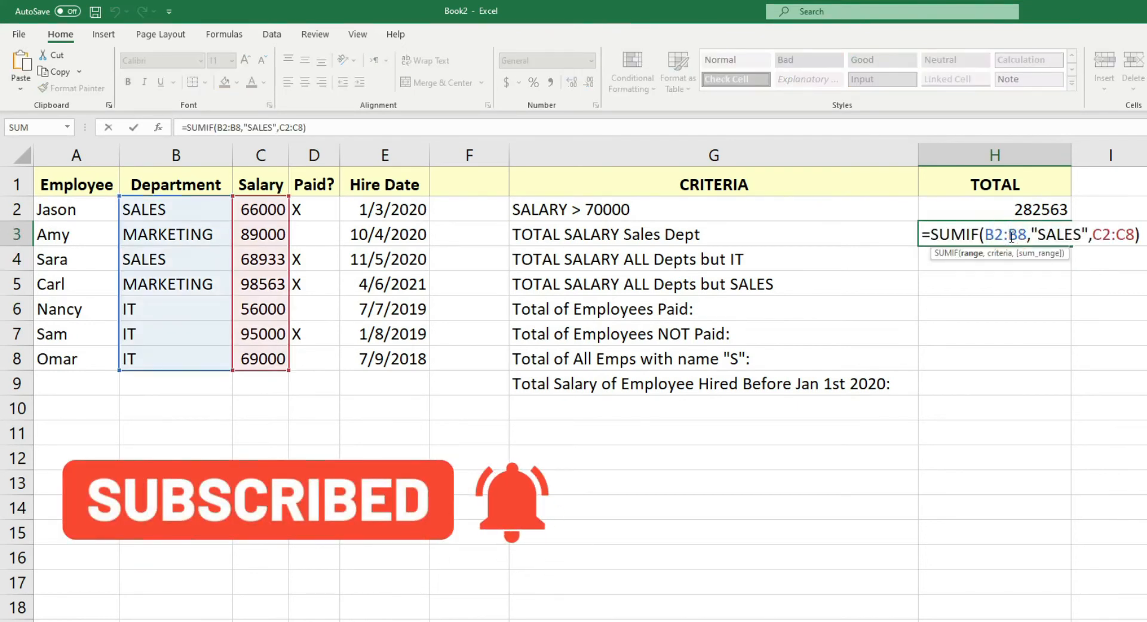
key("ctrl+a")
key("ctrl+c")
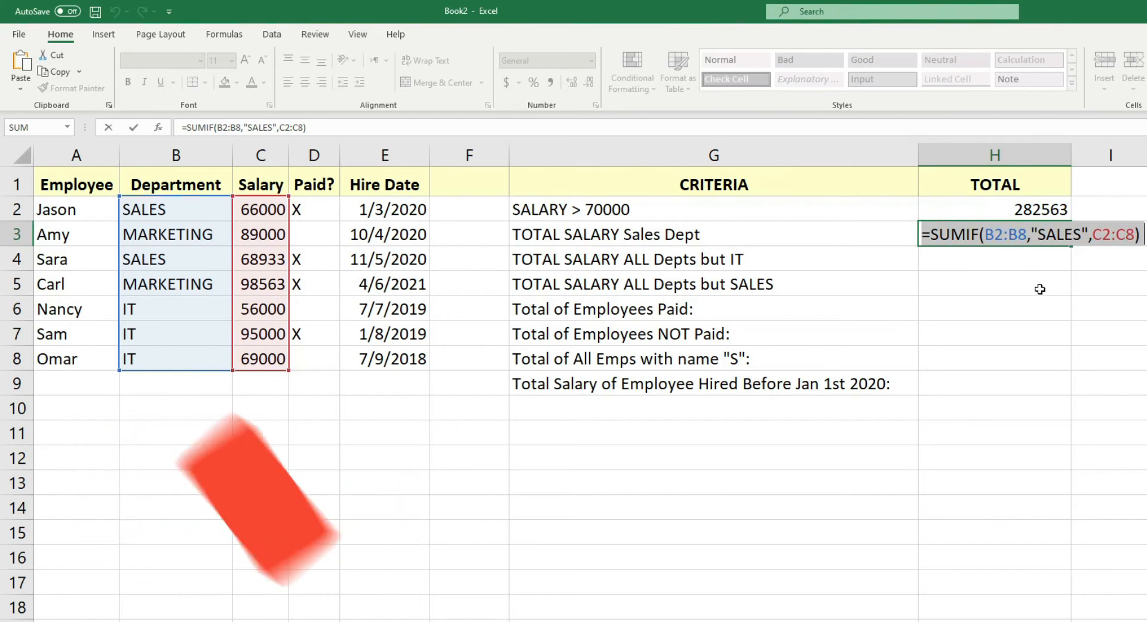
left_click(1037, 259)
key("Escape")
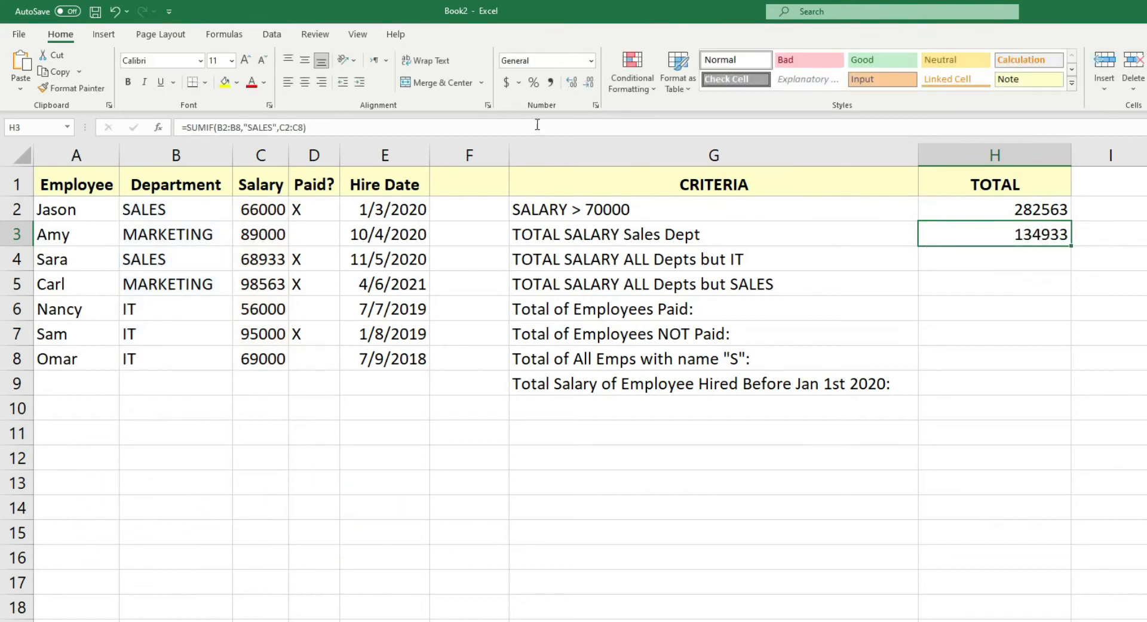
key("F2")
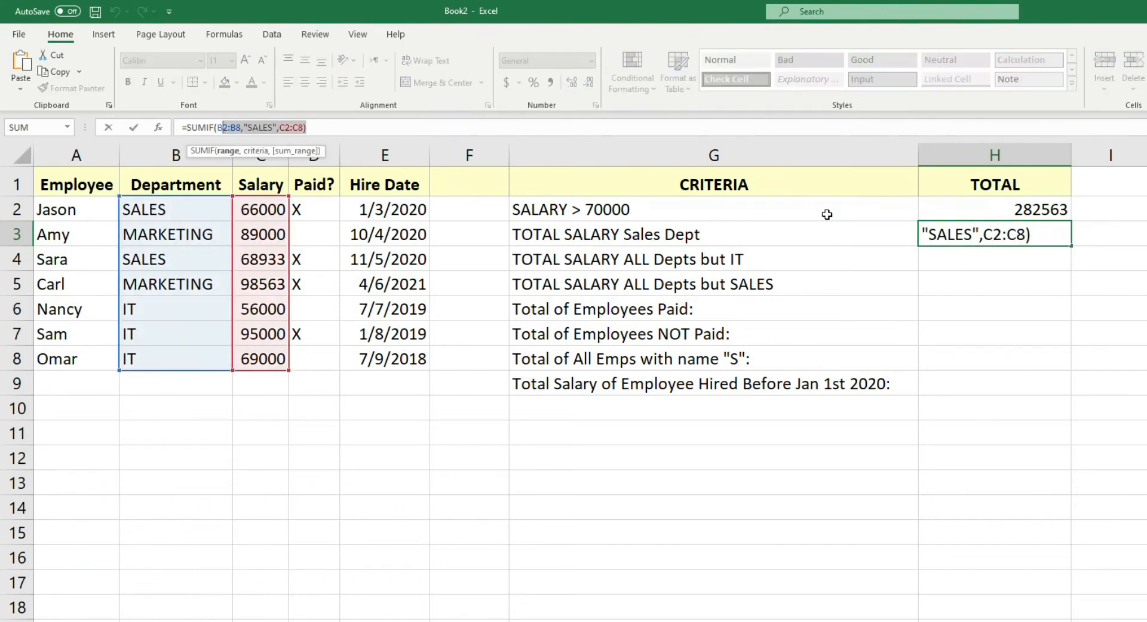
left_click(984, 256)
left_click(367, 132)
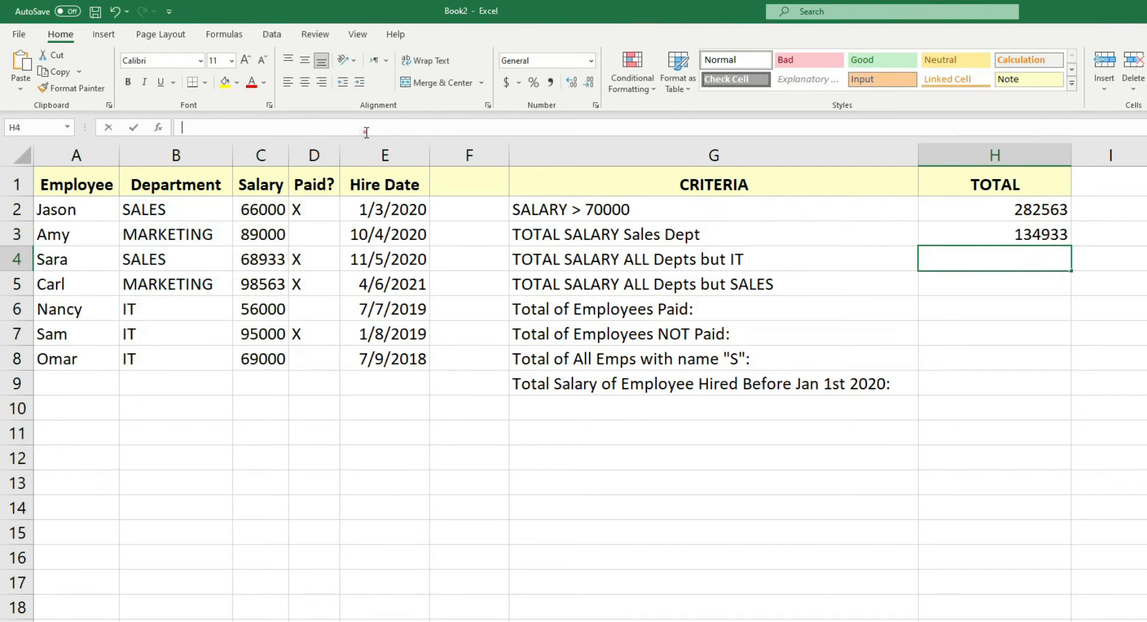
key("ctrl+v")
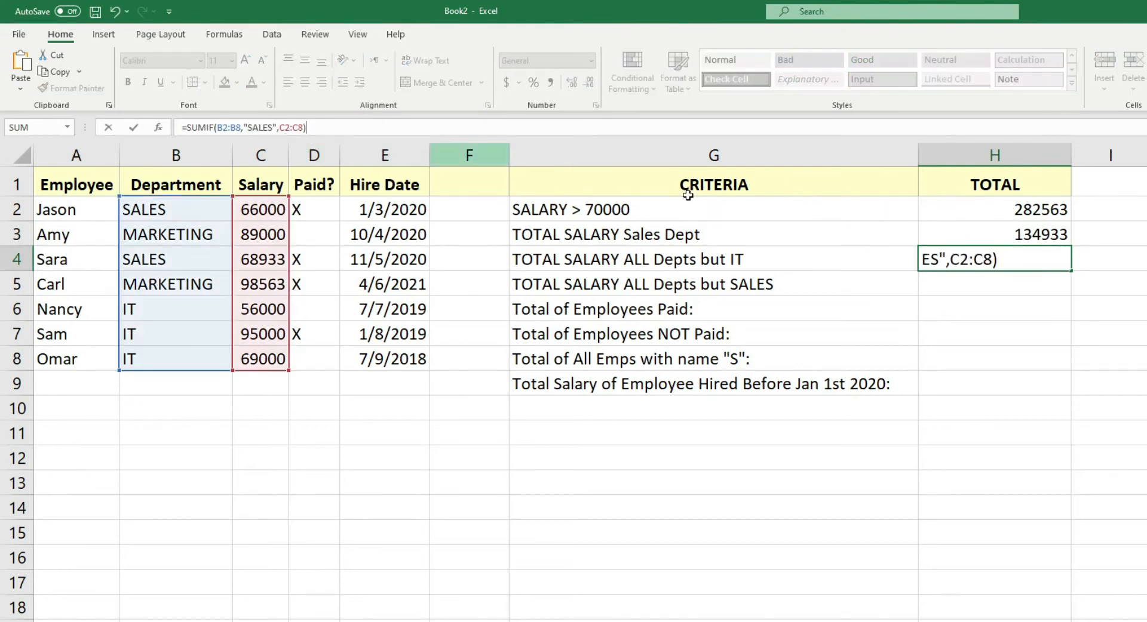
- Change the criterion in H4's formula to "<>IT" so it totals the salaries of all departments except IT
left_click(989, 261)
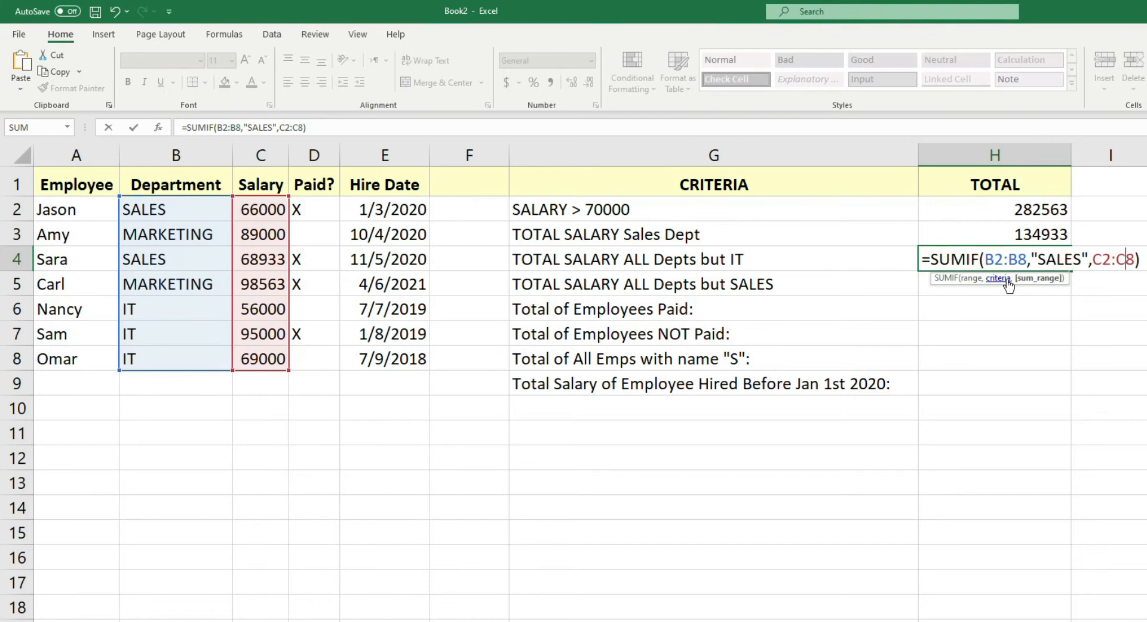
key("Left")
key("Left")
key("Left")
key("Left")
key("Left")
key("Left")
key("Left")
key("Left")
key("Left")
key("Left")
key("Left")
key("Left")
key("Left")
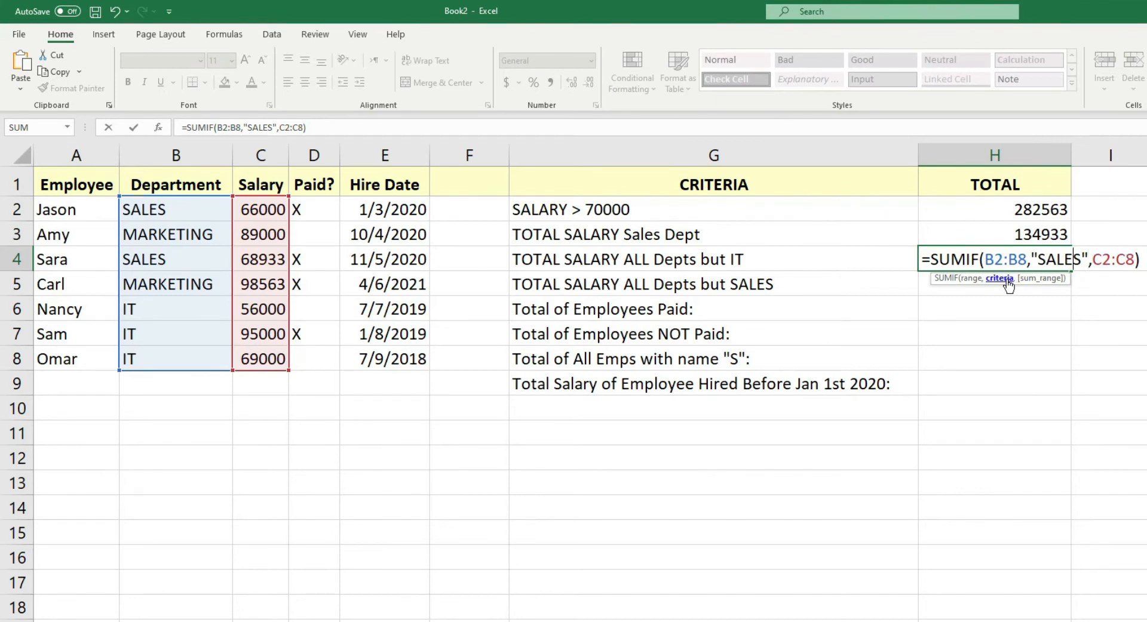
key("shift+Right")
key("shift+Right")
key("shift+Right")
key("shift+Right")
key("shift+Right")
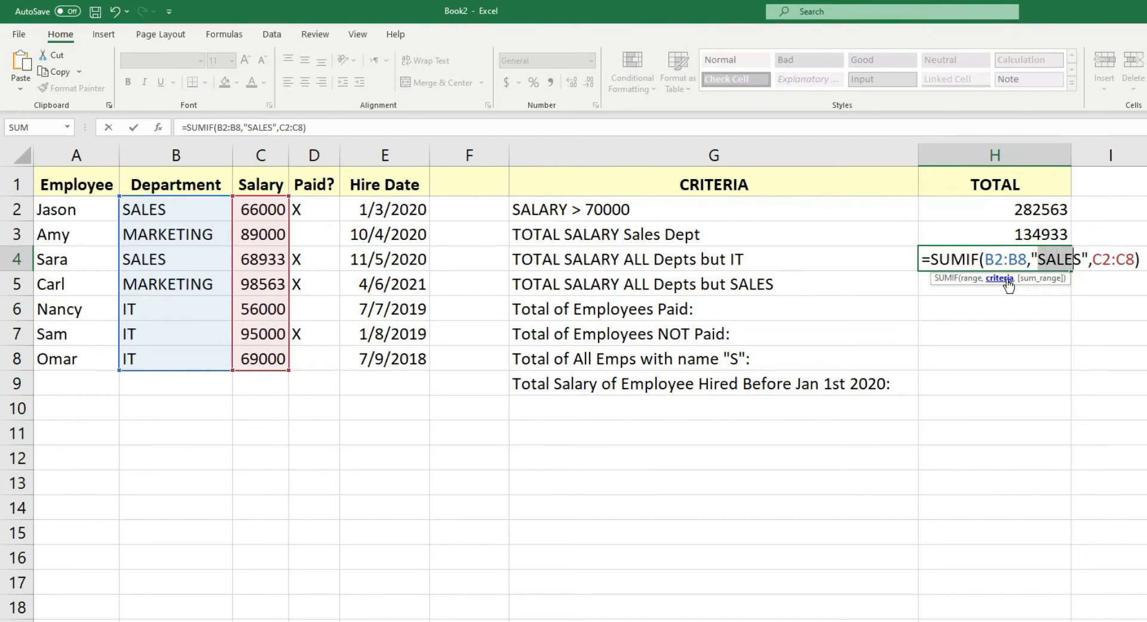
type("<>IT")
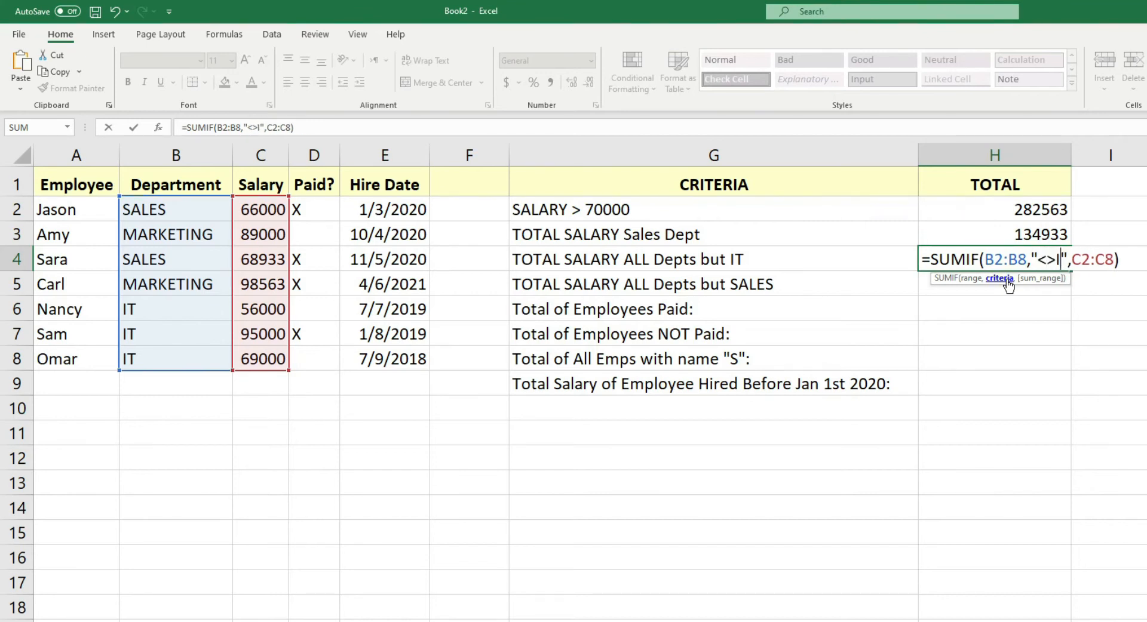
key("Return")
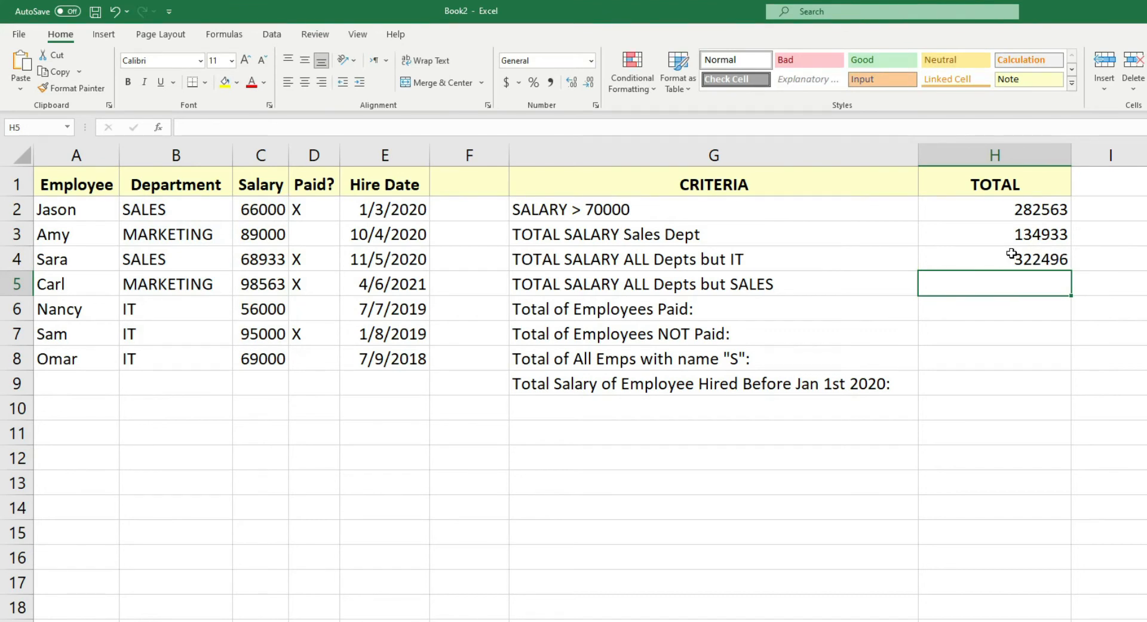
left_click(1010, 254)
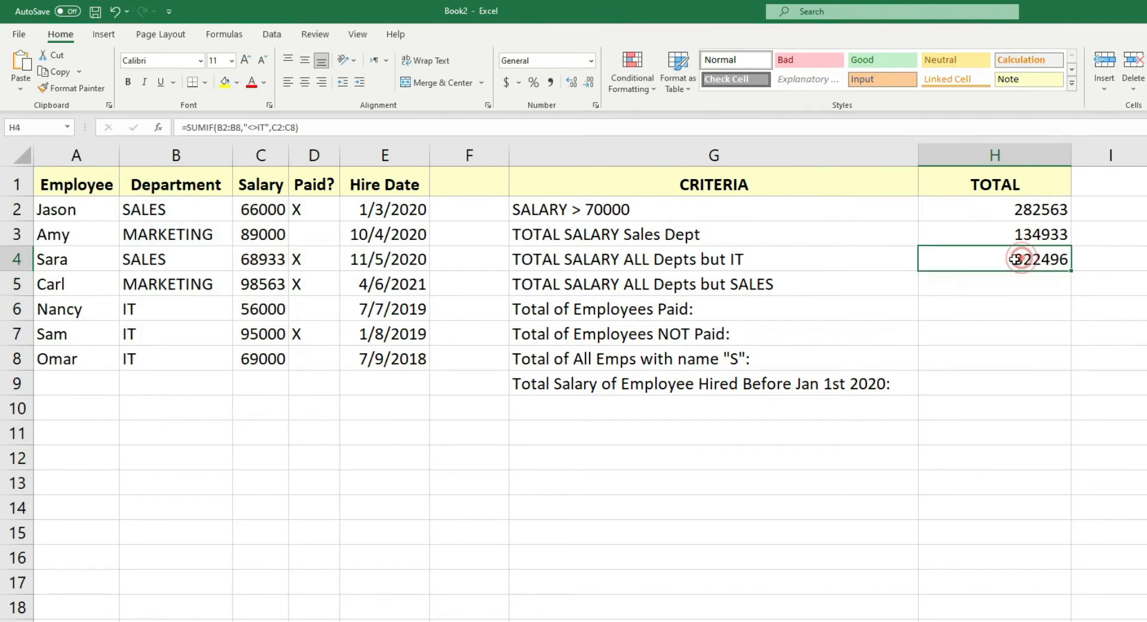
double_click(1022, 258)
double_click(1043, 259)
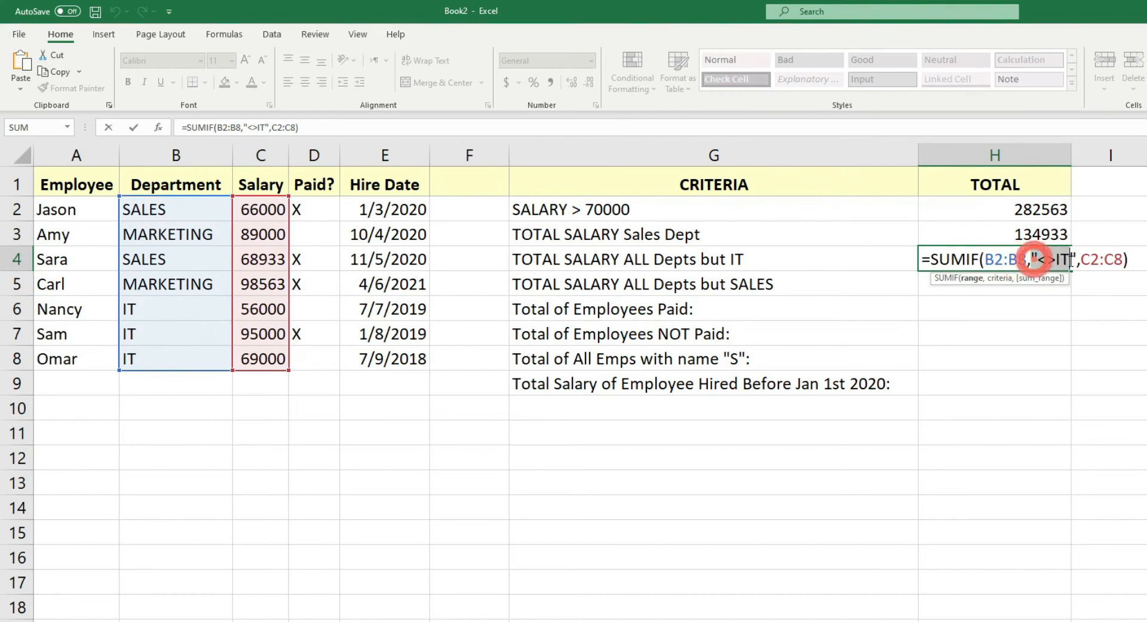
key("ctrl+Return")
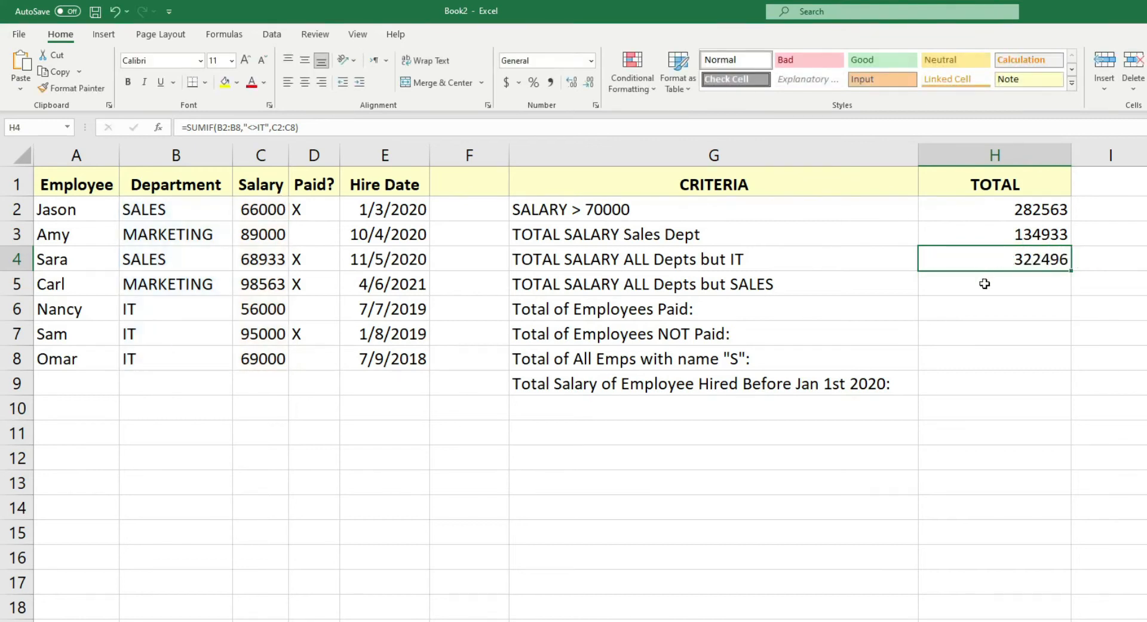
- Paste the copied formula =SUMIF(B2:B8,"SALES",C2:C8) into H5
left_click(984, 284)
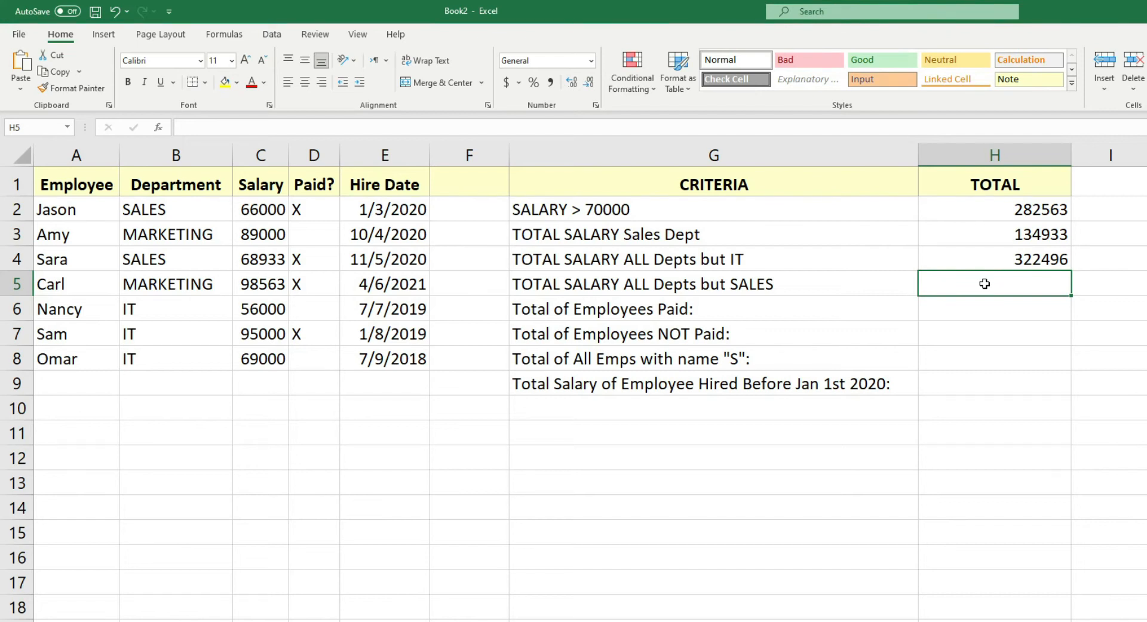
left_click(314, 128)
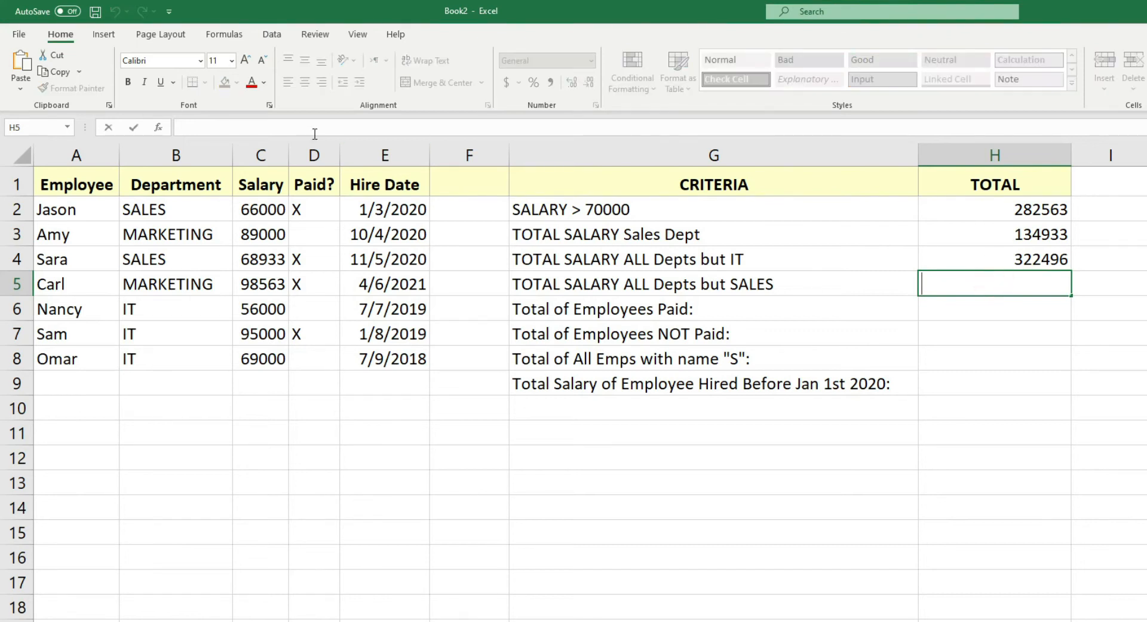
key("ctrl+v")
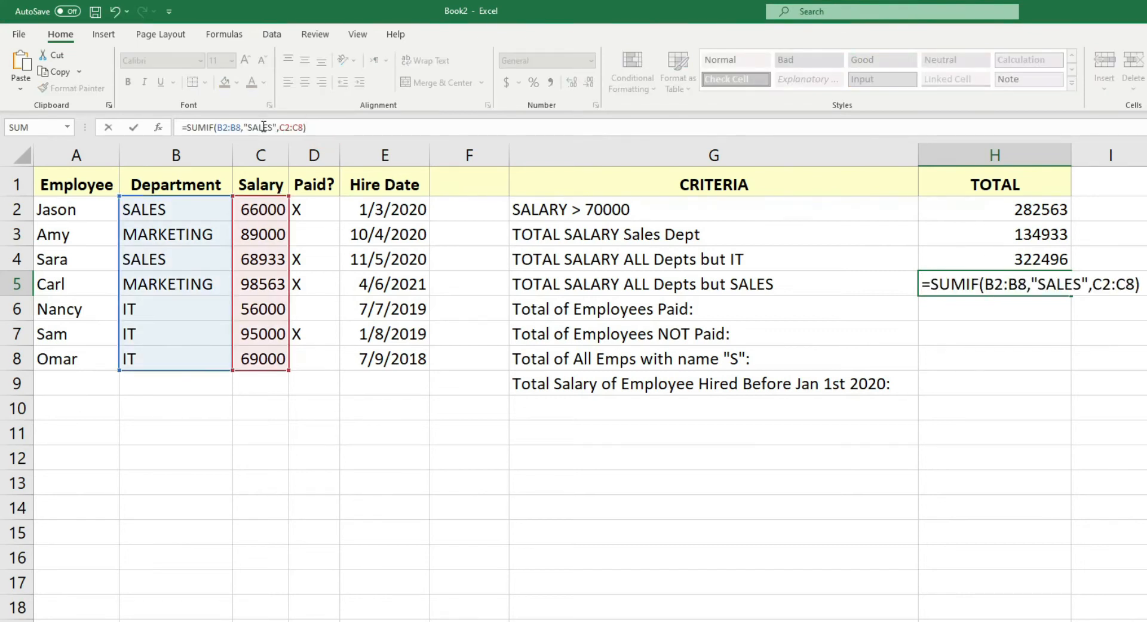
- Replace the SALES criterion in H5's formula with "<>"&B2 to total salaries for all departments except Sales
left_click(241, 129)
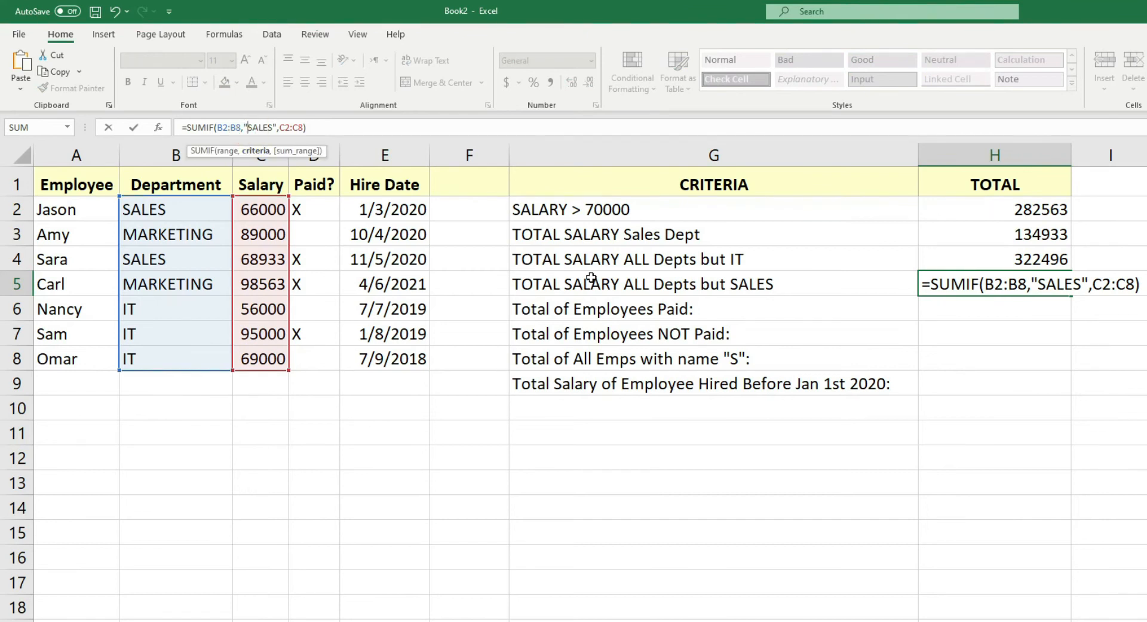
key("Delete")
key("Delete")
key("Delete")
key("Delete")
key("Delete")
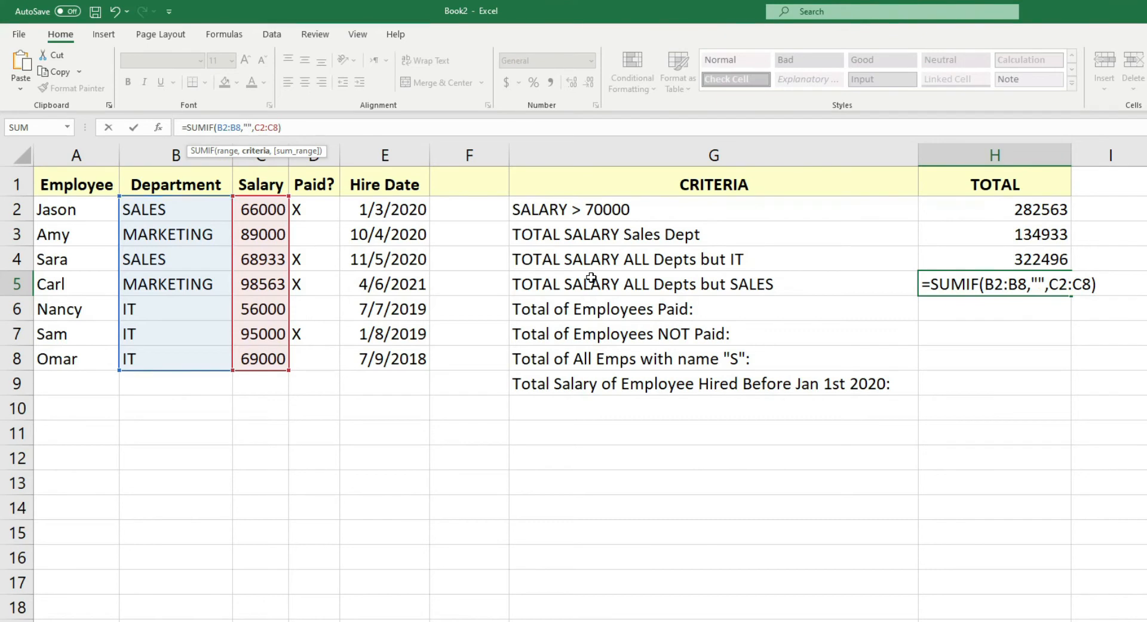
type("<>\"")
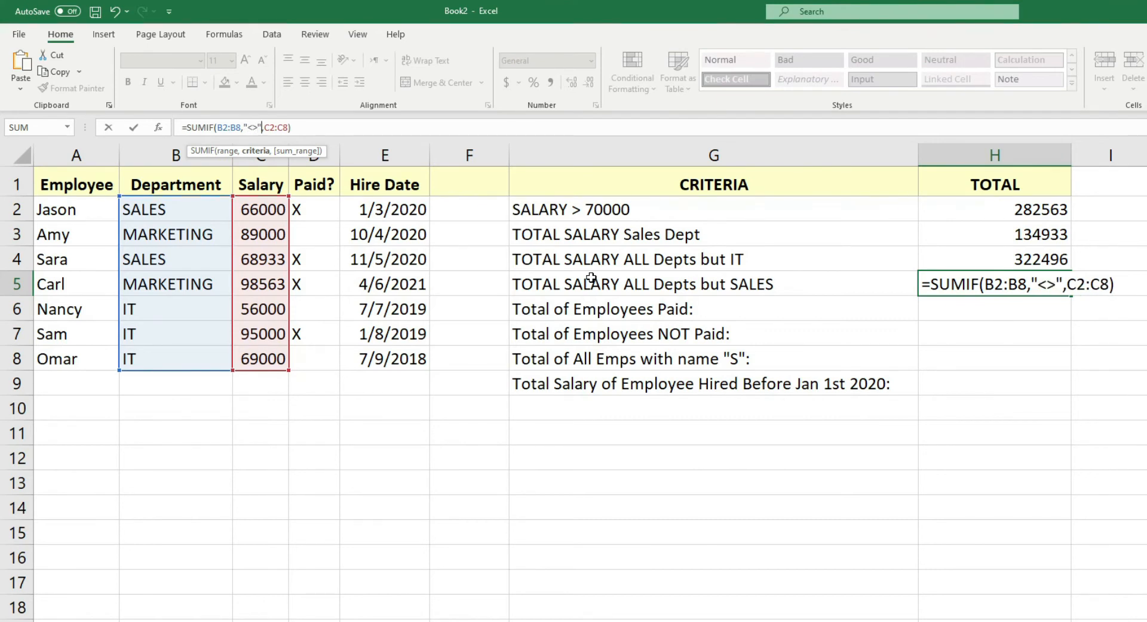
type("&")
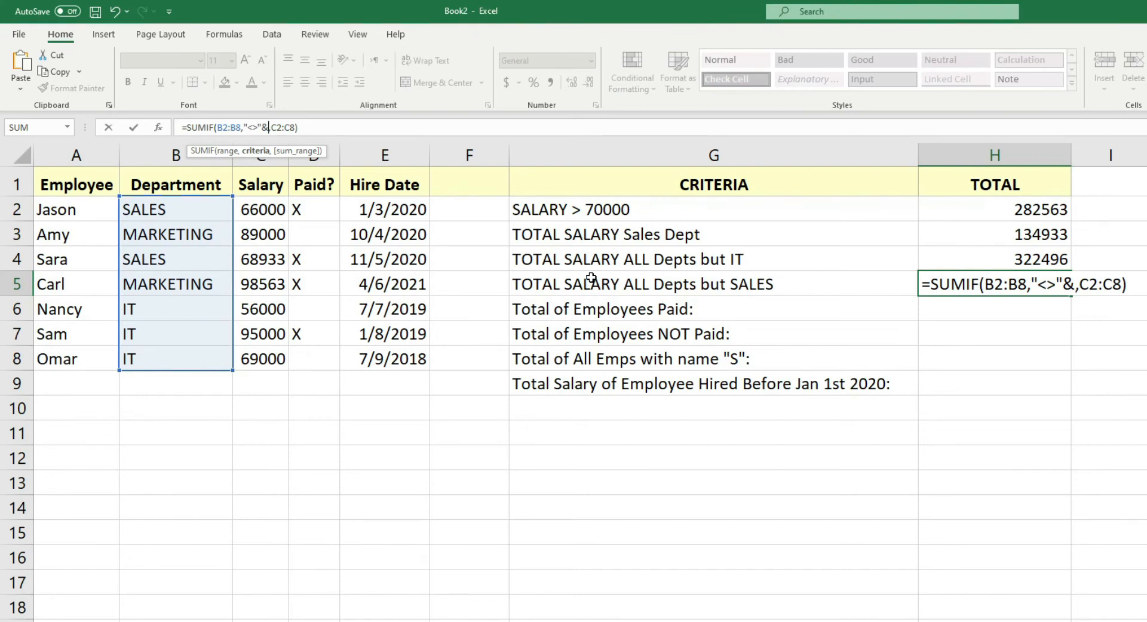
type("B2")
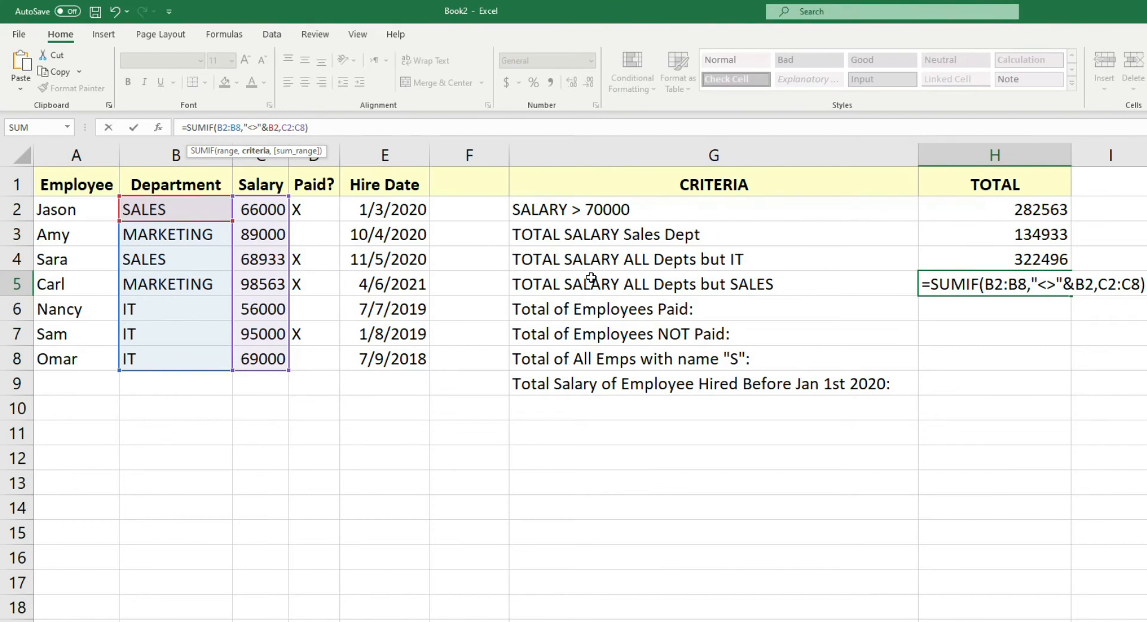
key("Return")
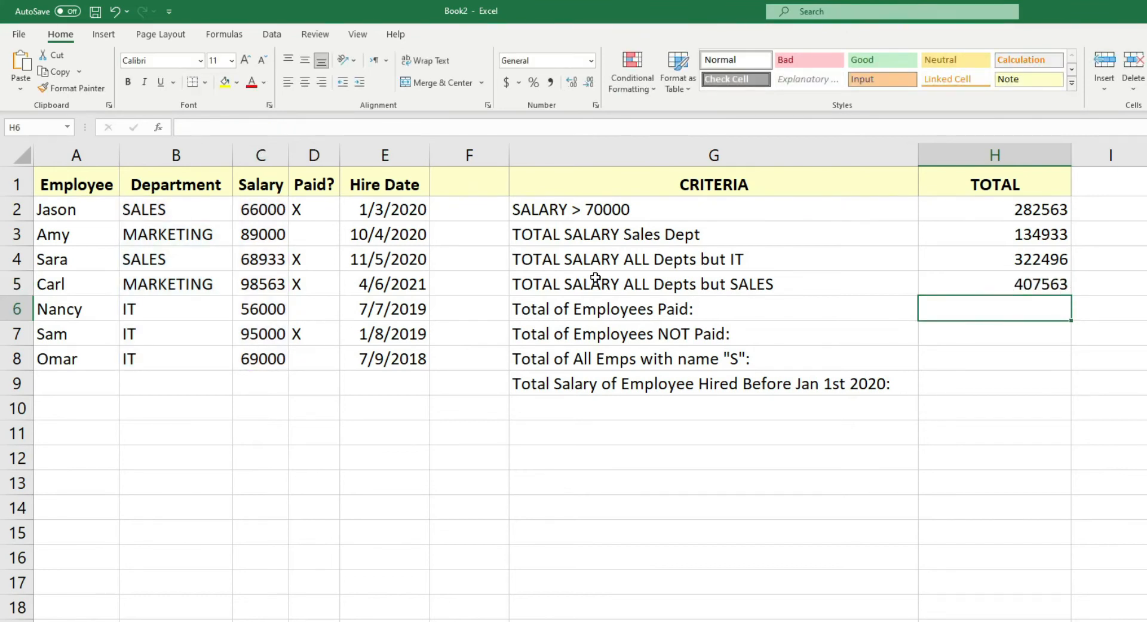
double_click(1033, 285)
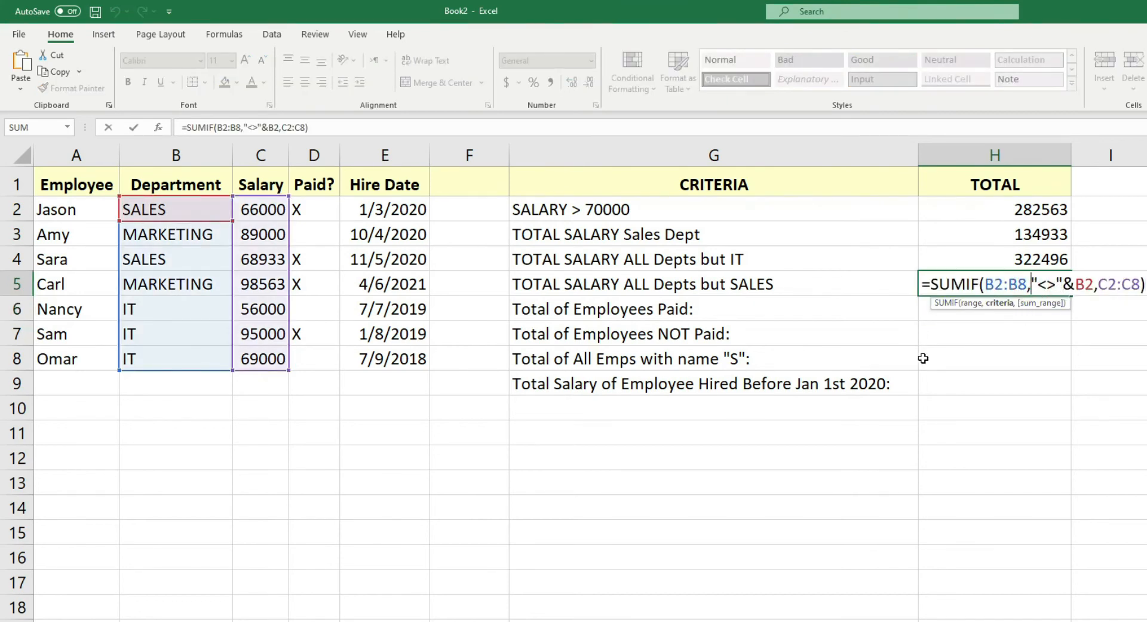
key("Escape")
- Enter the formula =SUMIF(D2:D8,"",C2:C8) in H6, using the Paid? column as range and Salary as sum range
left_click(994, 315)
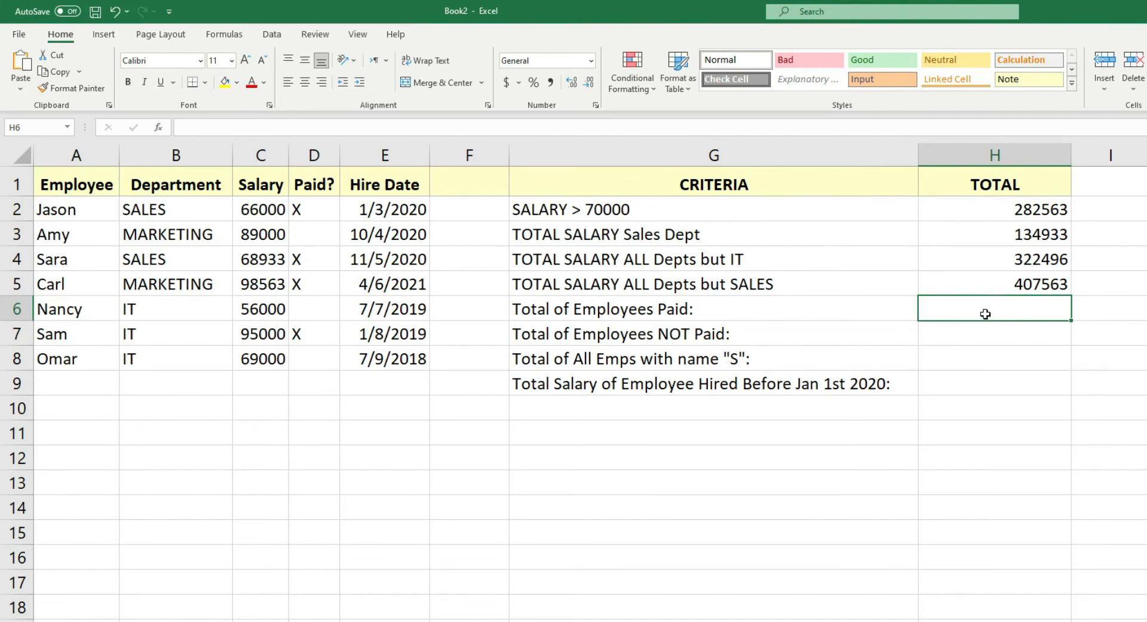
type("=SUMIF(")
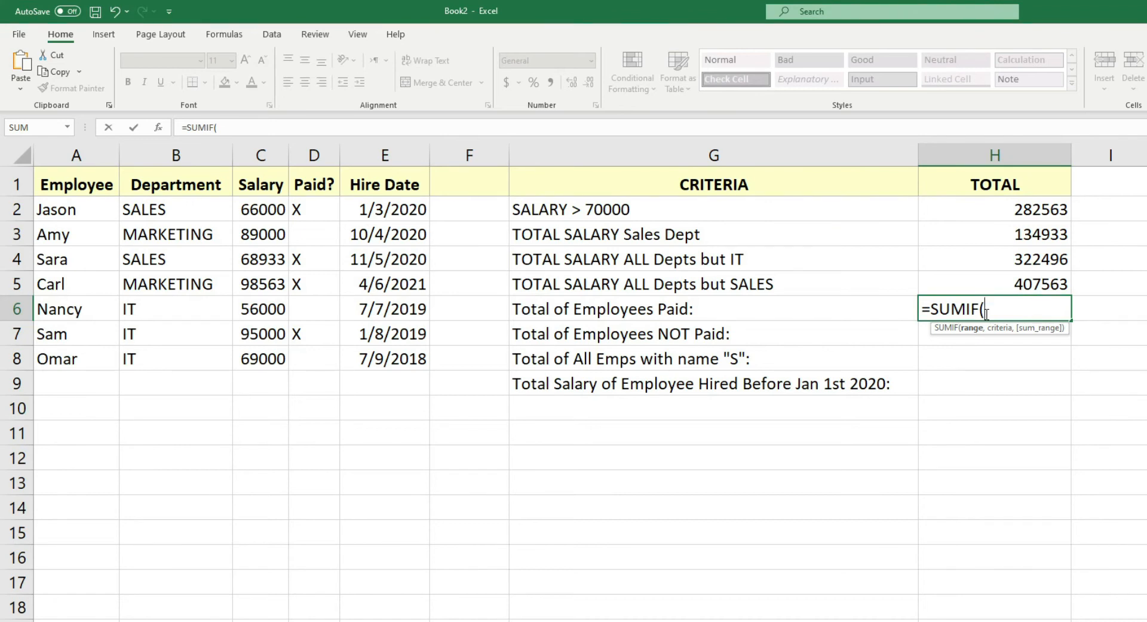
left_click(314, 214)
left_click_drag(321, 346, 309, 356)
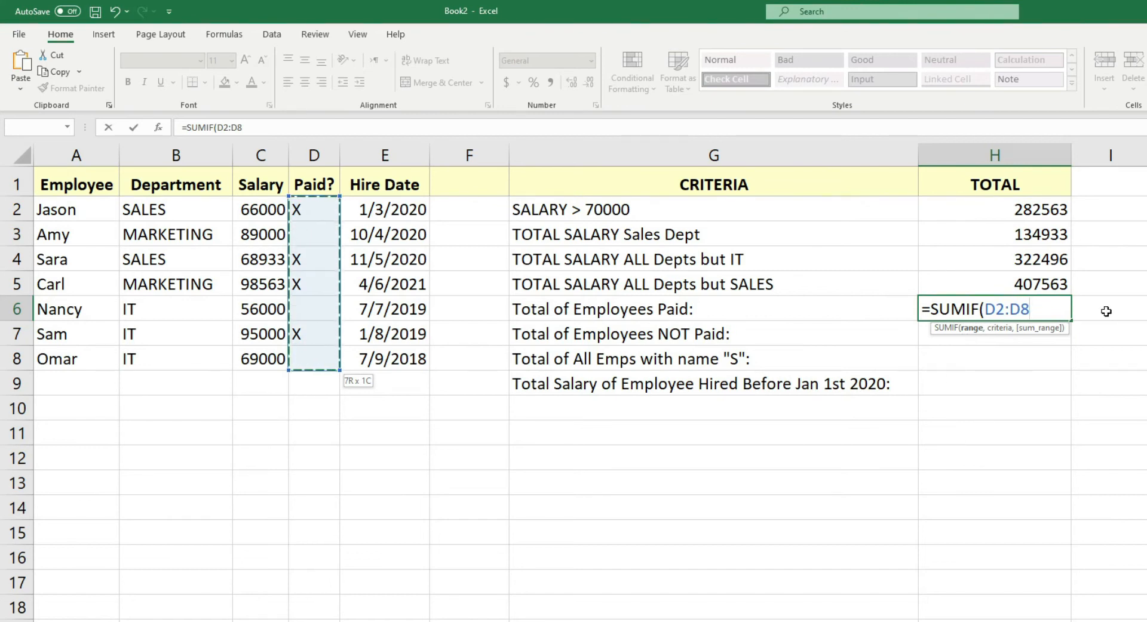
type(",\"\",")
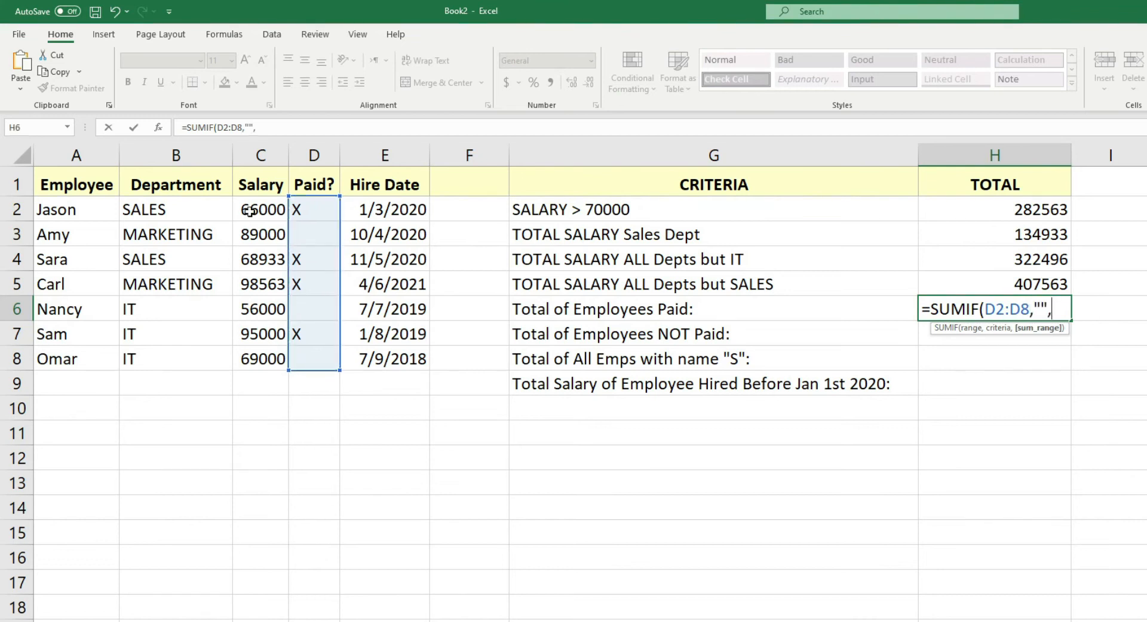
left_click(258, 210)
left_click_drag(261, 319, 261, 358)
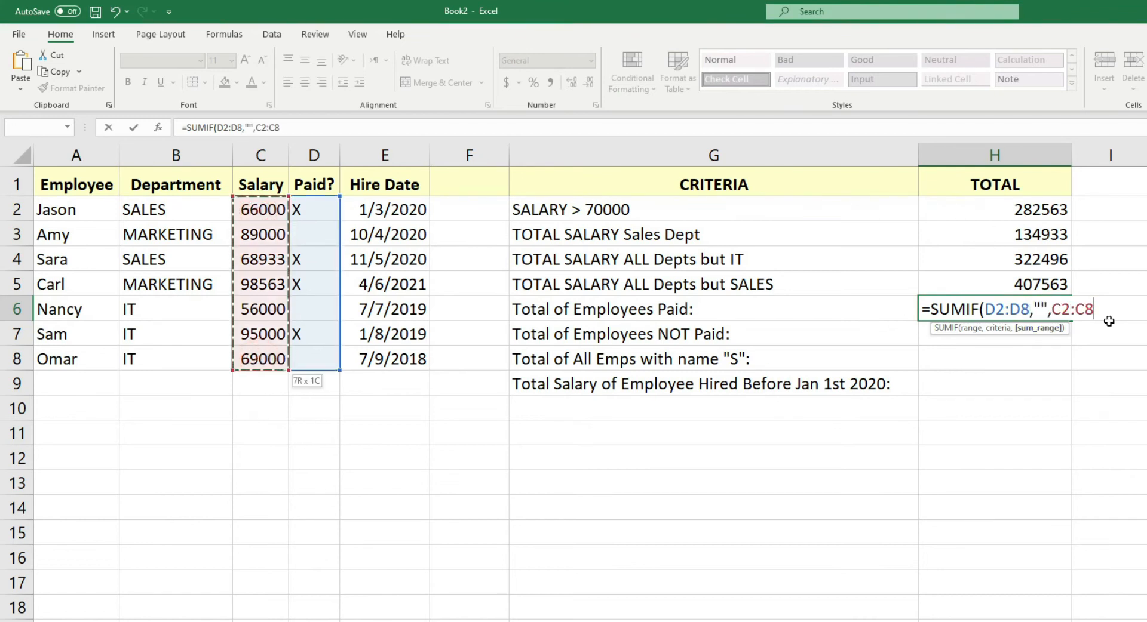
type(")")
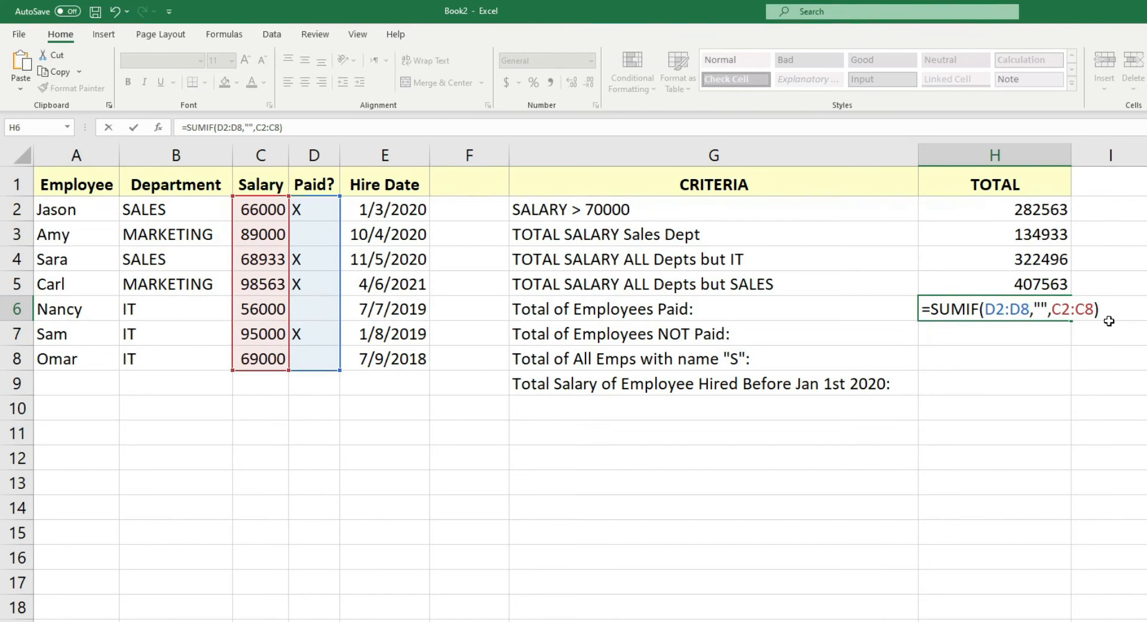
key("Left")
key("Left")
double_click(1020, 294)
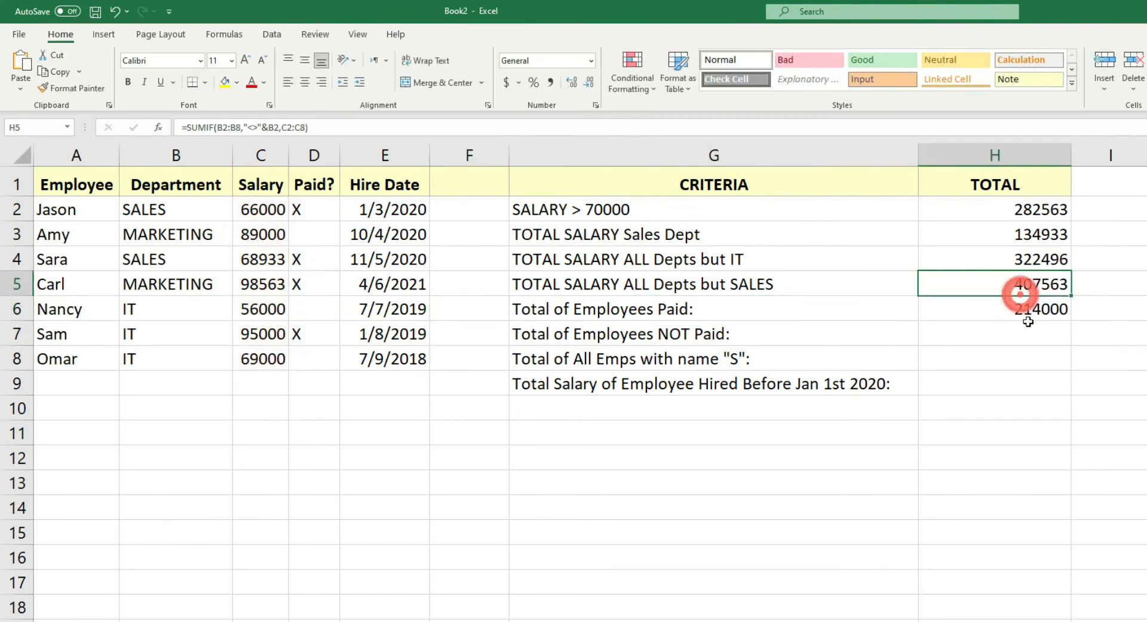
- Set the criterion in H6's formula to "<>" so it totals salaries of employees marked as paid
double_click(1033, 314)
left_click(250, 127)
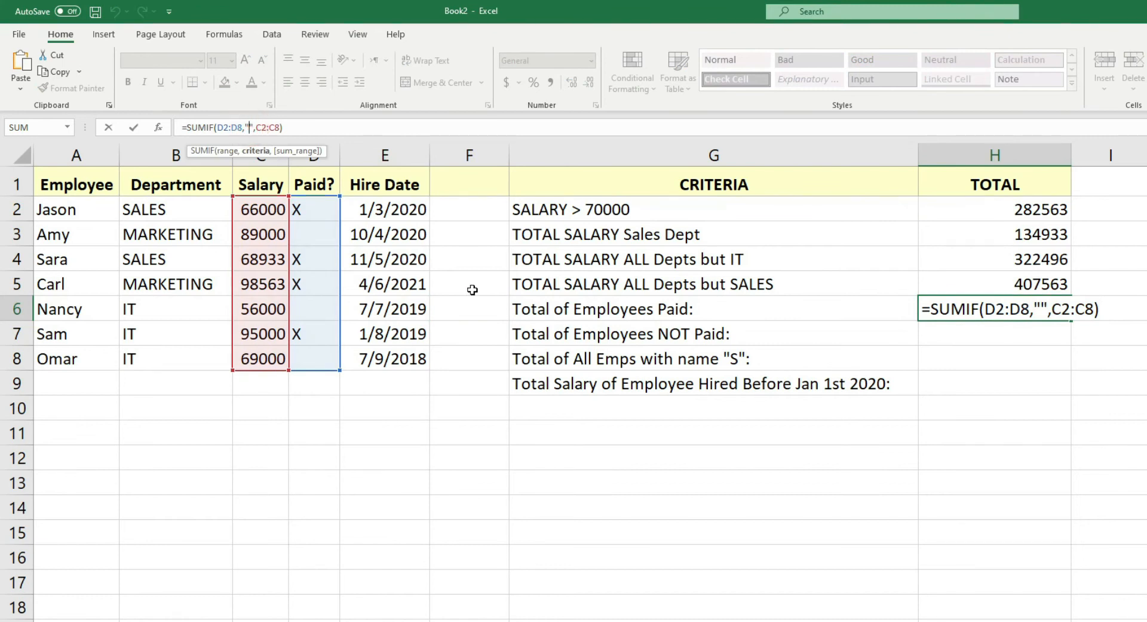
type("<>")
key("Return")
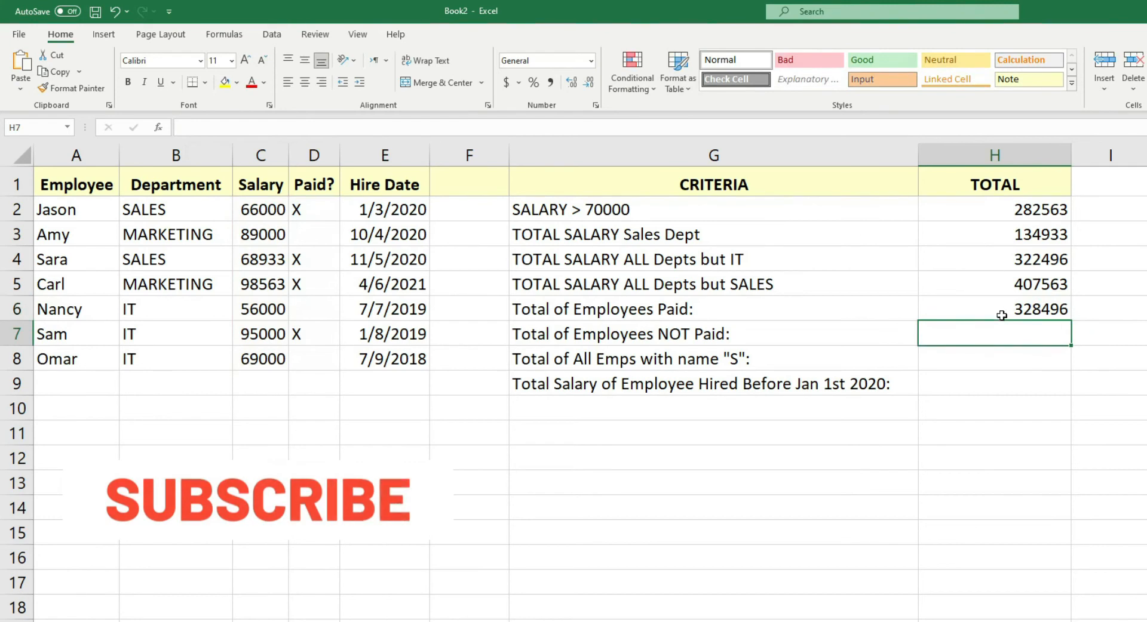
- Copy the salaries of the employees marked X in the Paid? column (C2, C4, C5, C7) to the cells starting at C10
left_click(1002, 316)
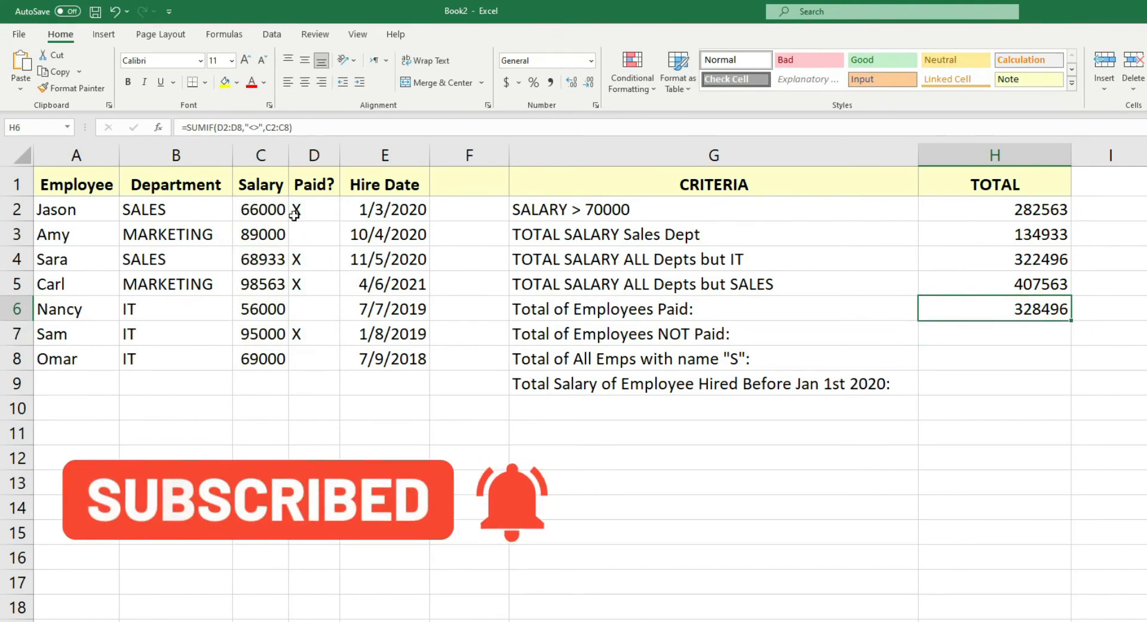
left_click(263, 209)
left_click(270, 263, "ctrl")
left_click(267, 289, "ctrl")
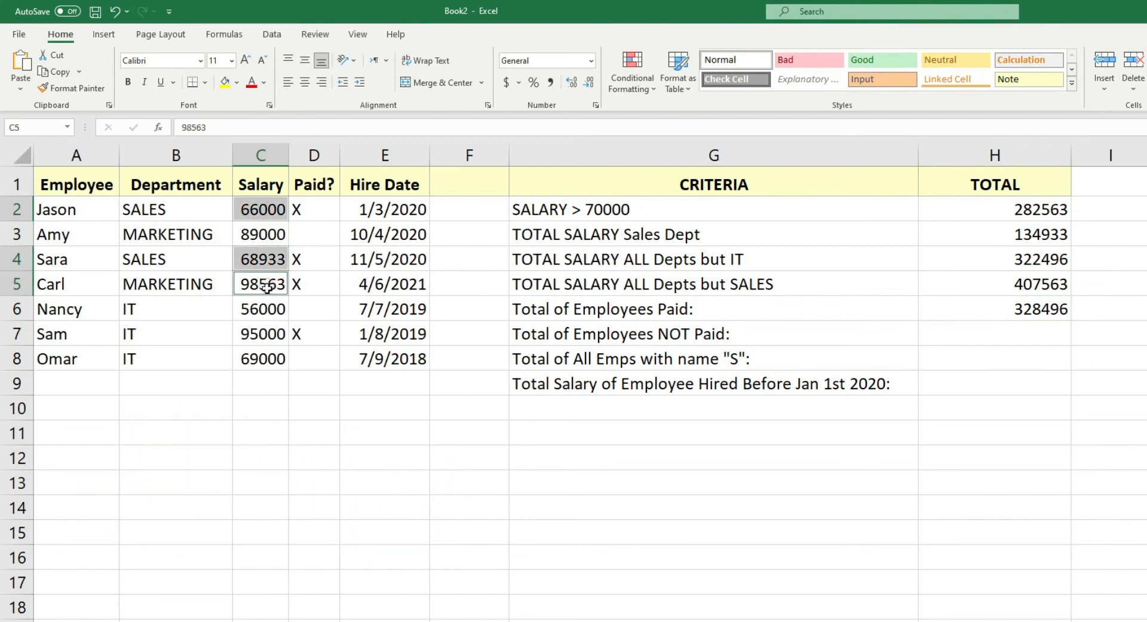
left_click(270, 334, "ctrl")
key("ctrl+c")
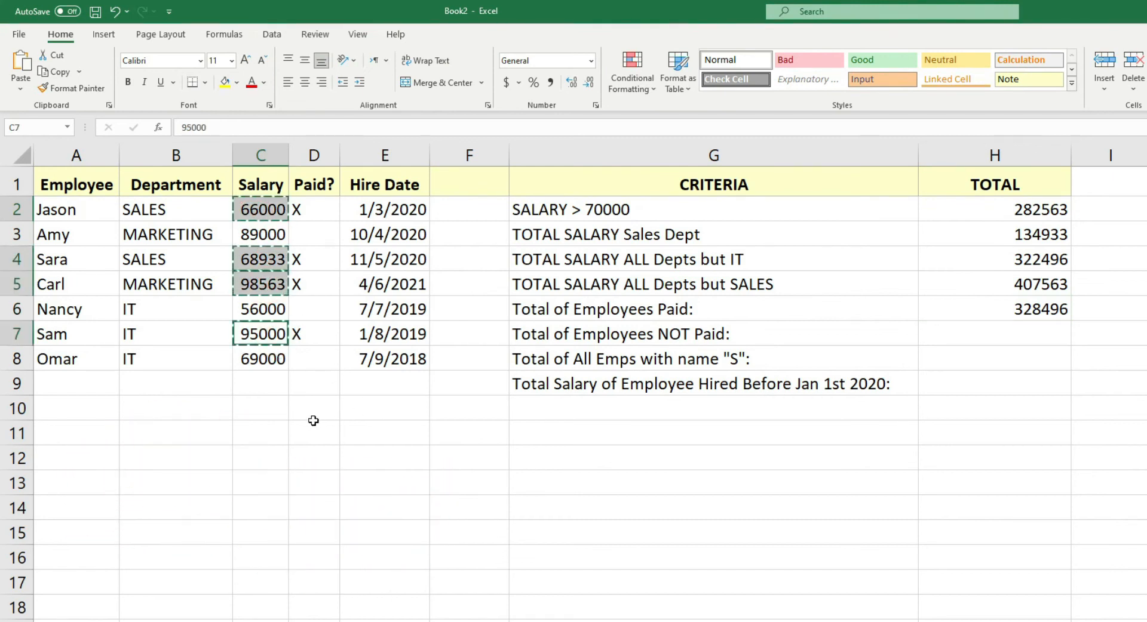
left_click(276, 406)
key("ctrl+v")
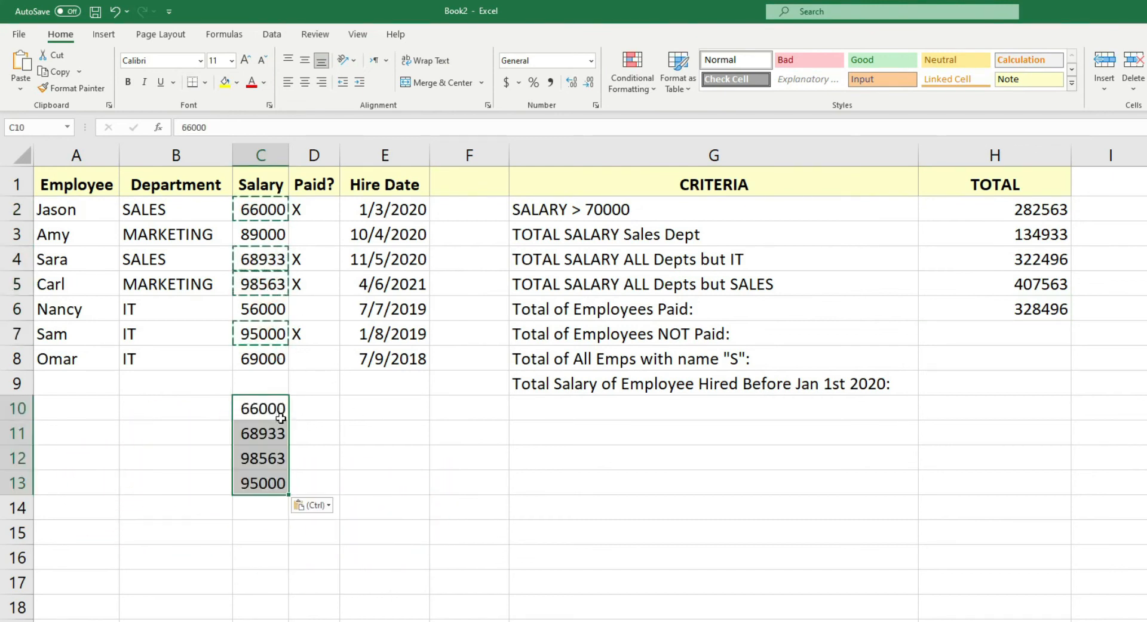
- Sum the copied salaries C10:C13 in C14 and widen column C to show the full number
left_click(264, 515)
key("F2")
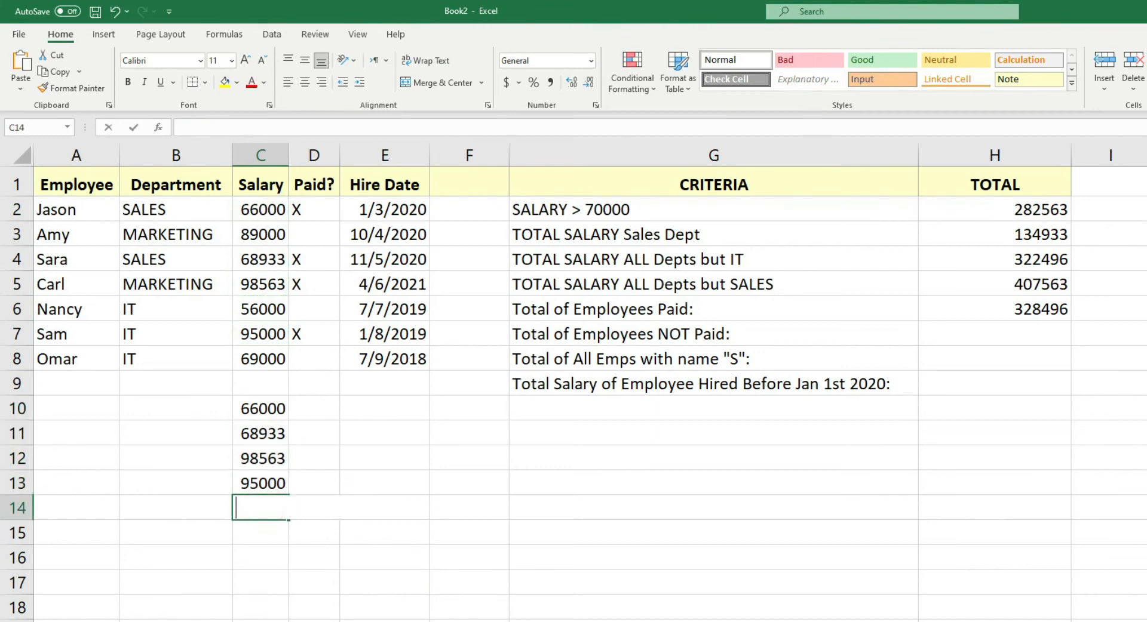
key("alt+equal")
key("Return")
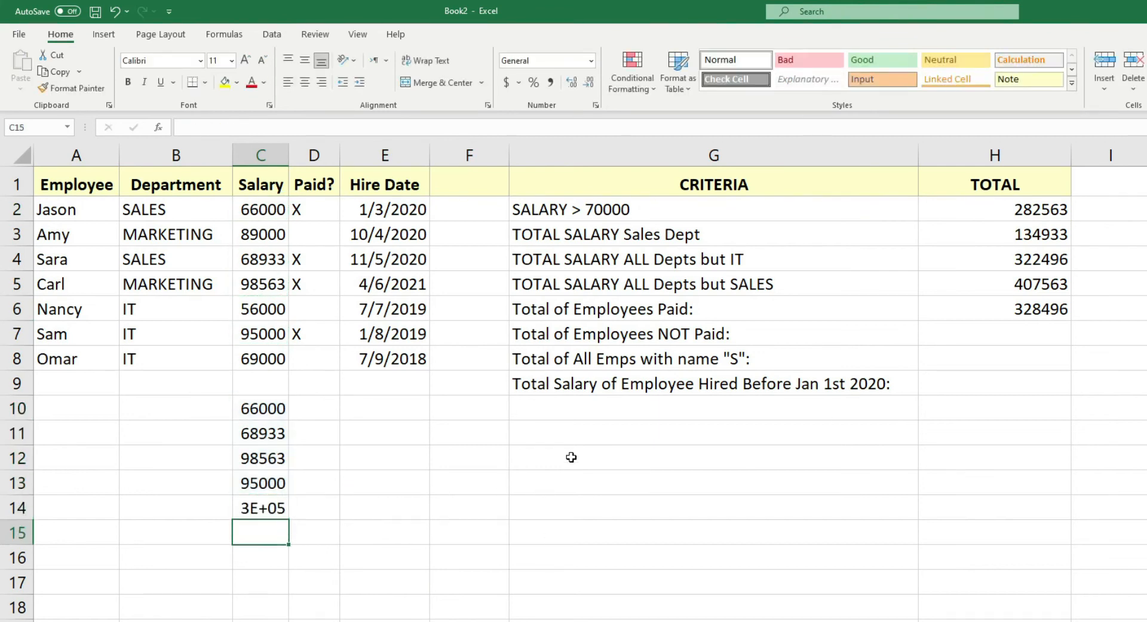
left_click_drag(289, 154, 362, 153)
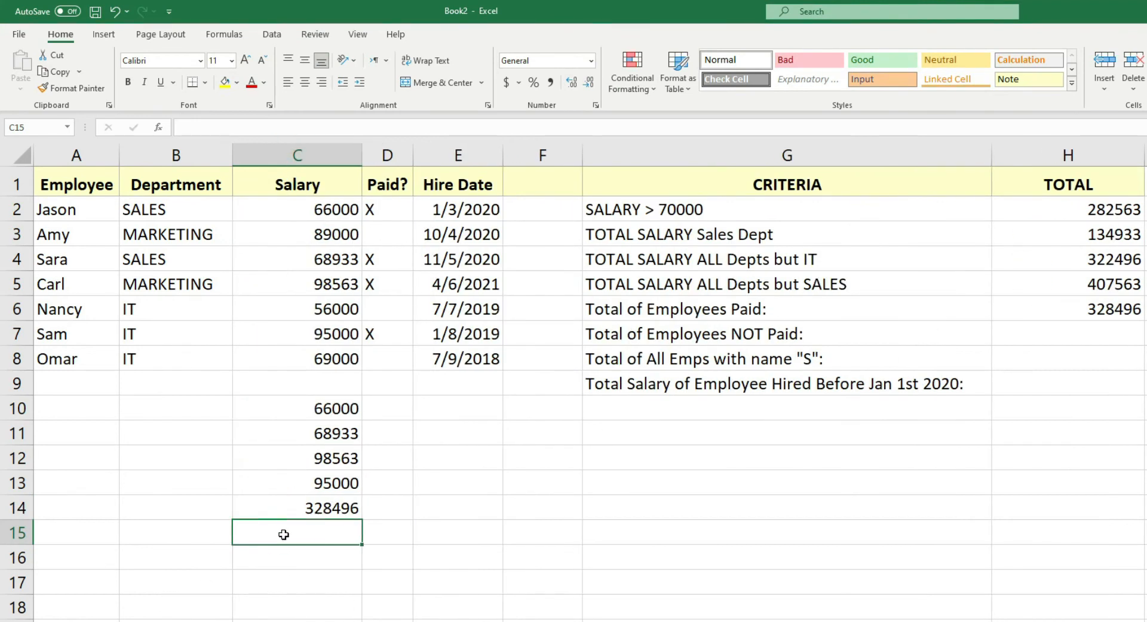
- Undo the check calculation below the Salary column, including the column widening, the sum and the pasted salaries
key("ctrl+z")
key("ctrl+z")
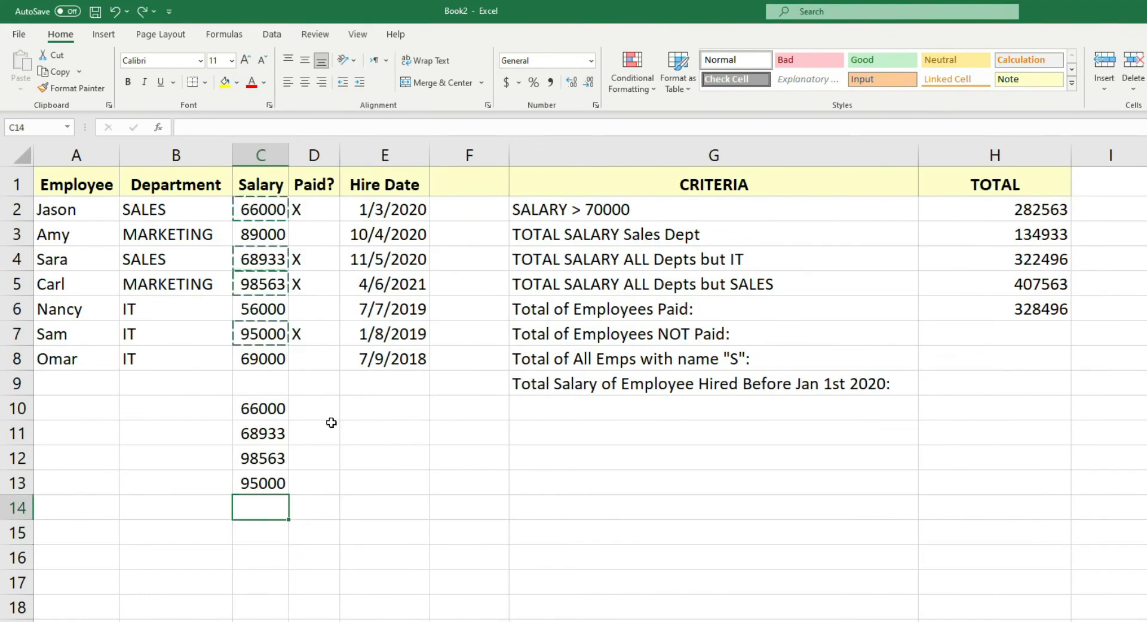
key("ctrl+z")
key("Escape")
- Copy the formula text =SUMIF(D2:D8,"<>",C2:C8) from H6 and paste it into H7
left_click(1021, 313)
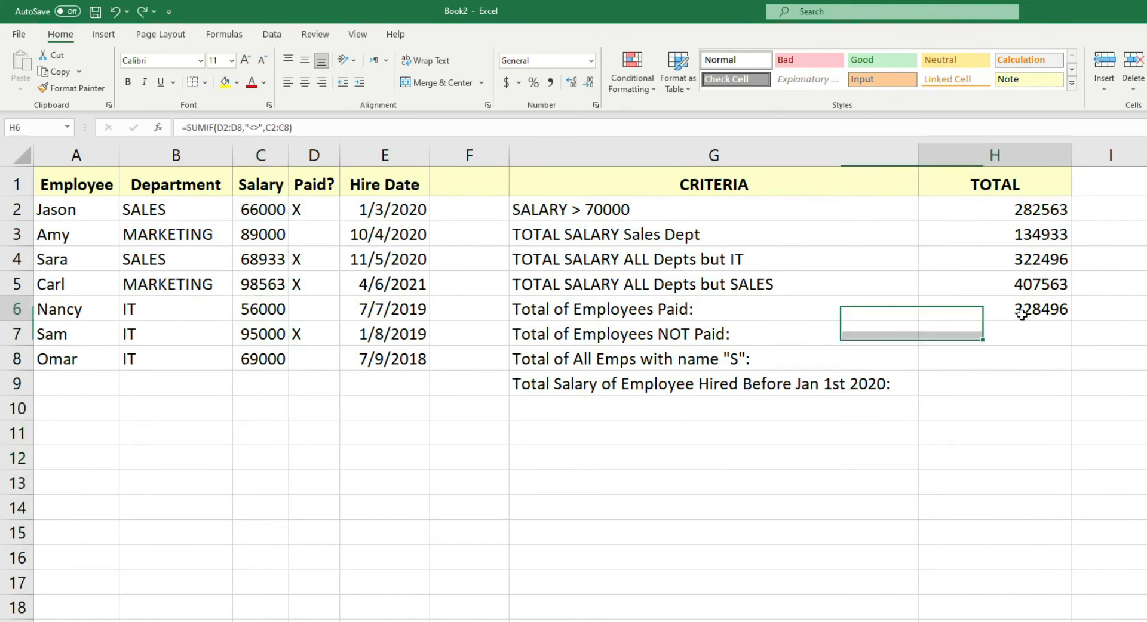
double_click(1021, 313)
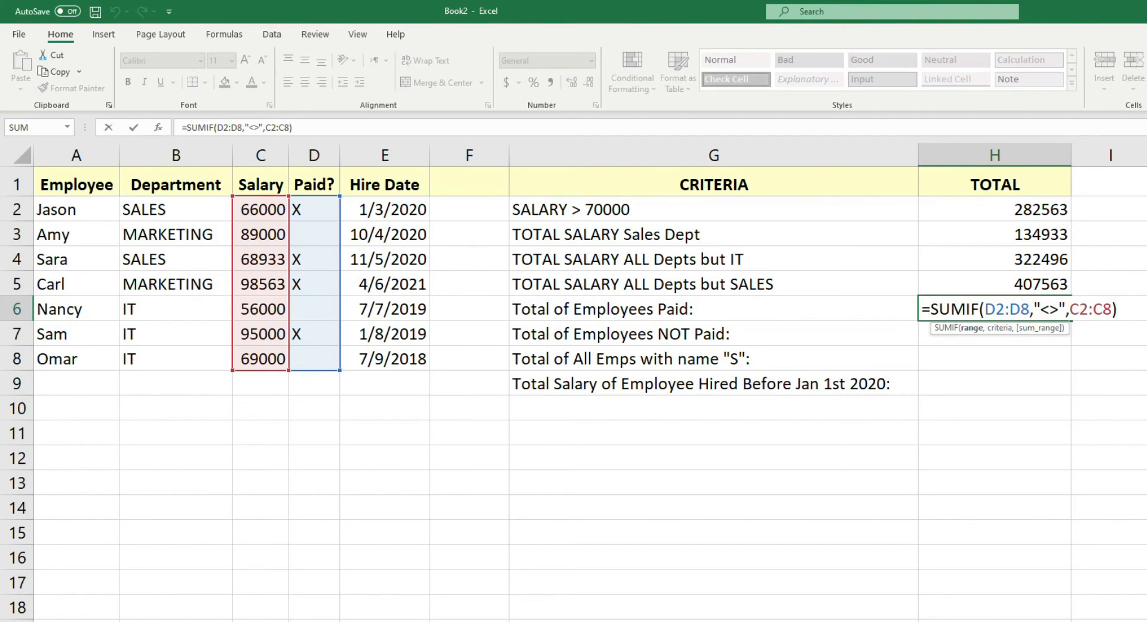
key("Escape")
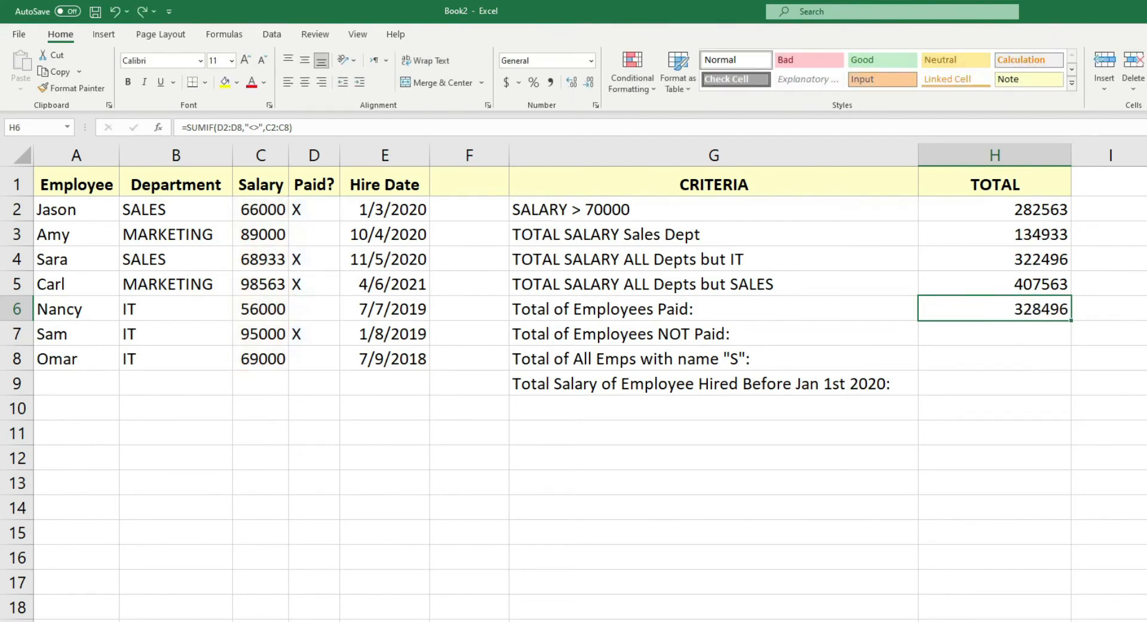
triple_click(329, 127)
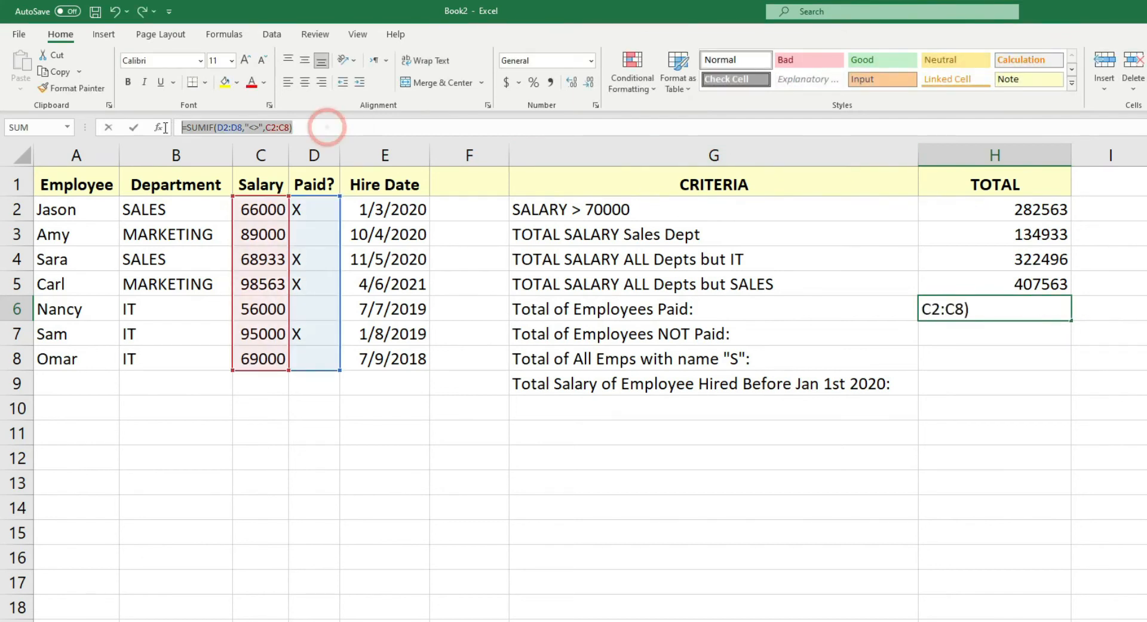
key("Escape")
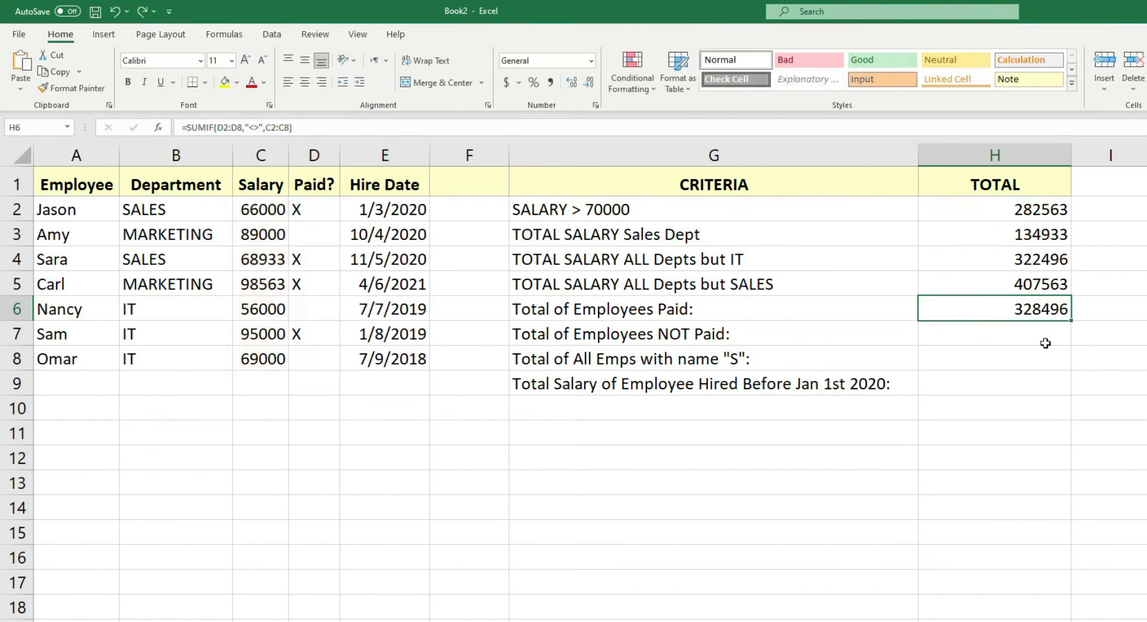
left_click(1041, 339)
left_click(285, 122)
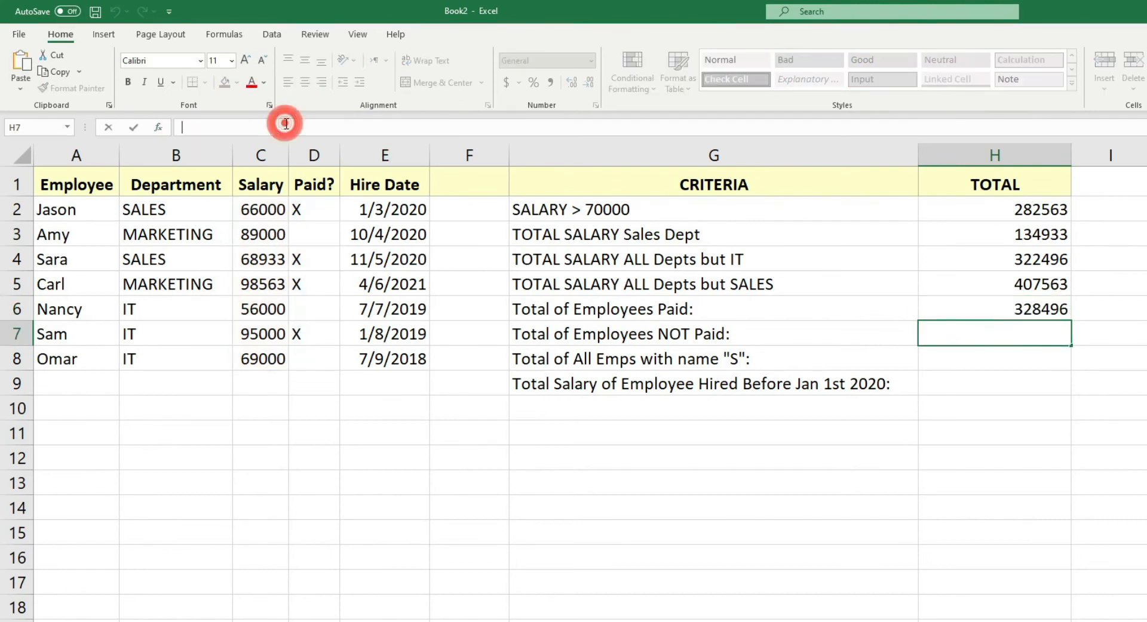
key("ctrl+v")
- Change the criterion in H7's formula to empty quotes "" so it totals salaries of employees not paid
left_click(255, 128)
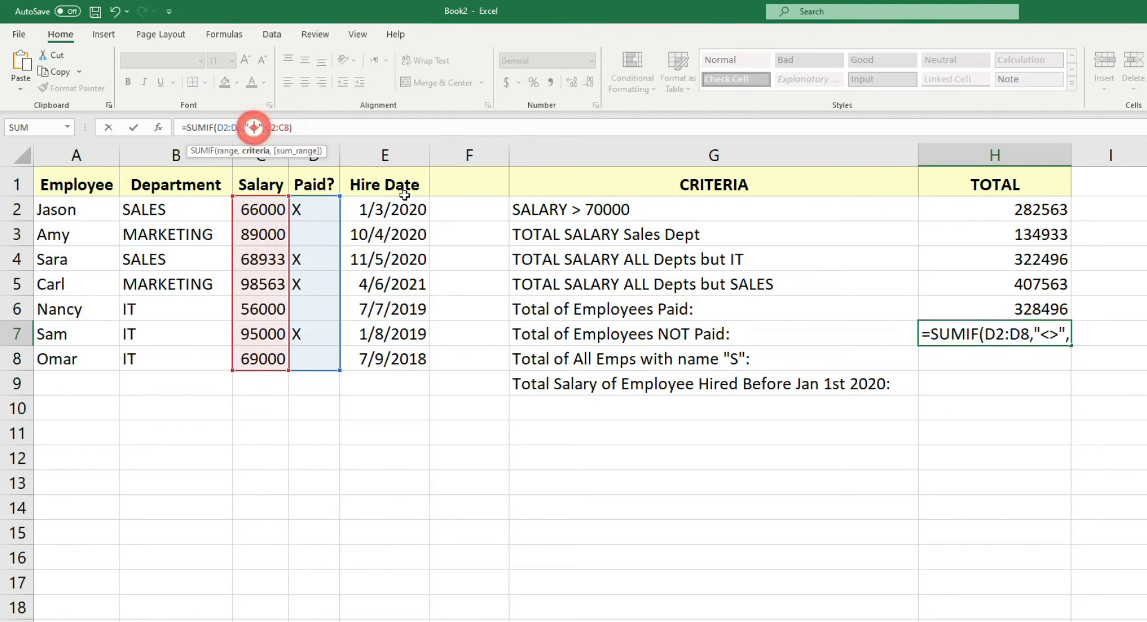
type("\\")
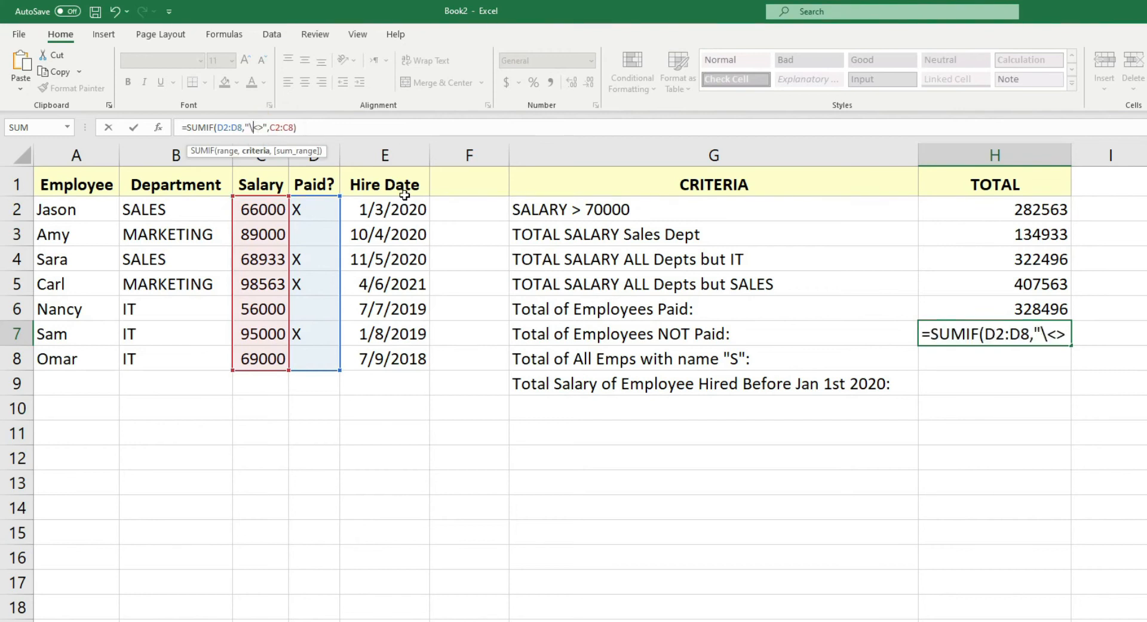
key("BackSpace")
key("BackSpace")
key("Delete")
key("Delete")
key("Return")
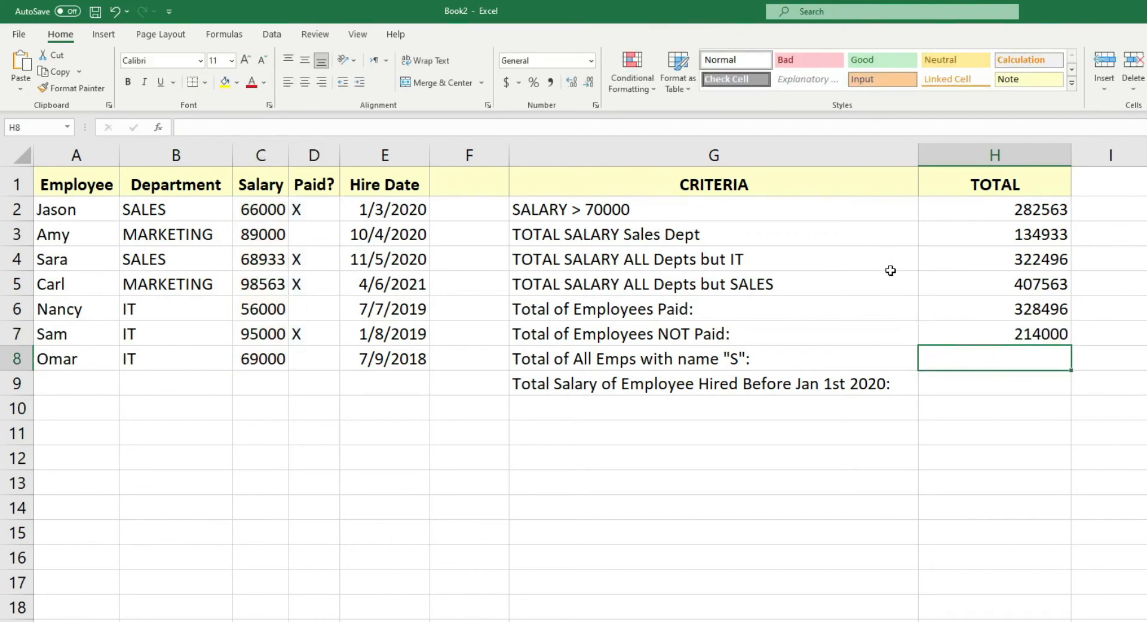
left_click(1040, 336)
double_click(1039, 336)
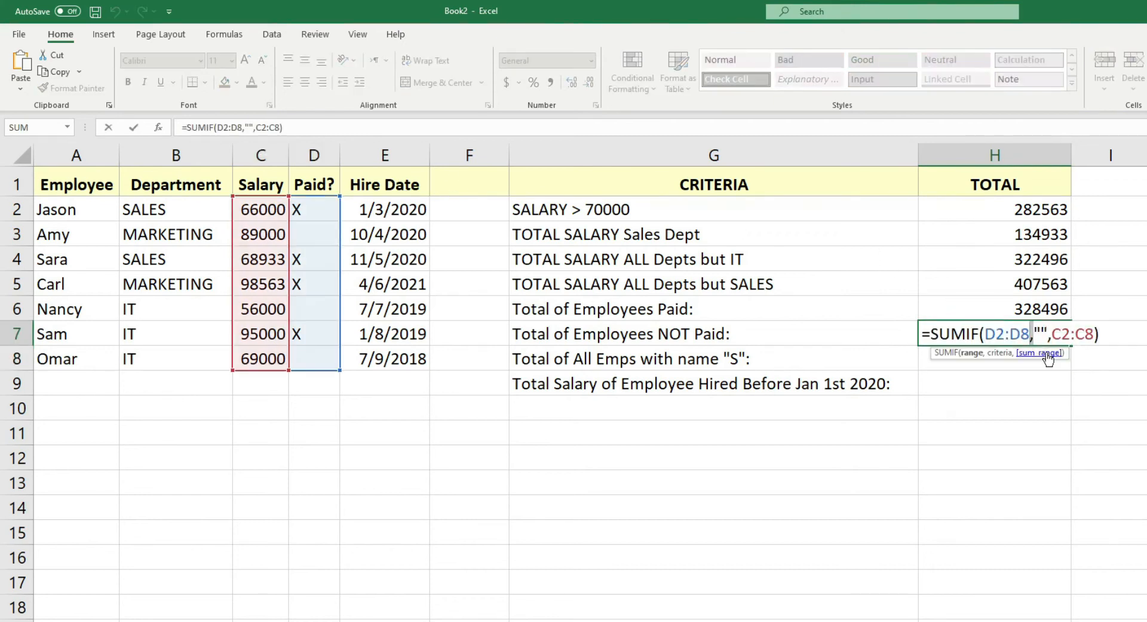
left_click(1043, 333)
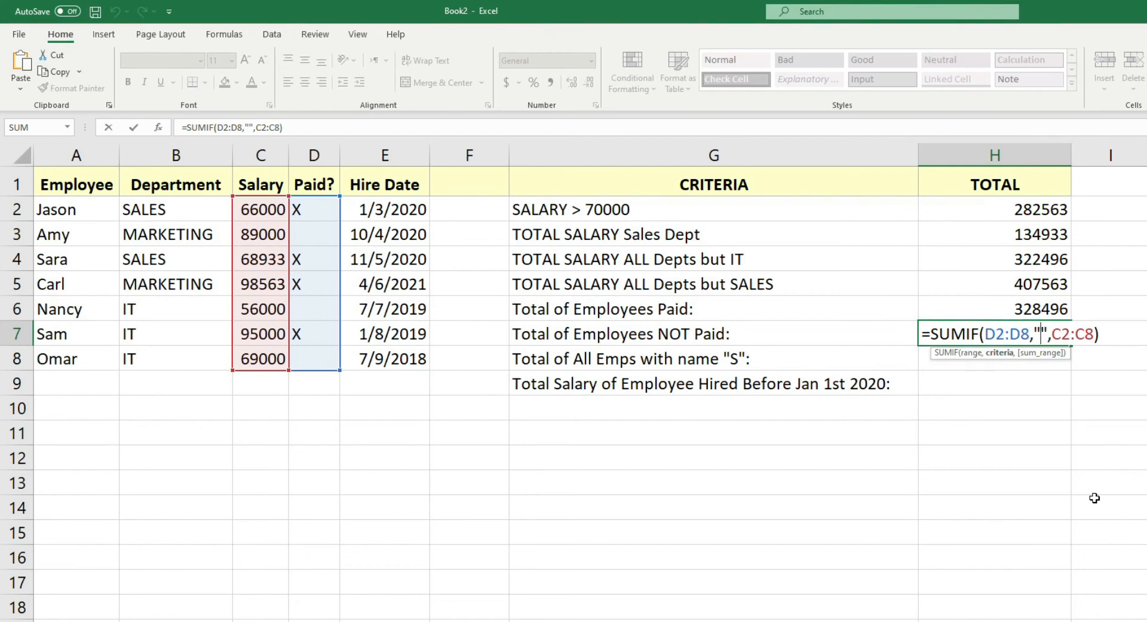
key("ctrl+Return")
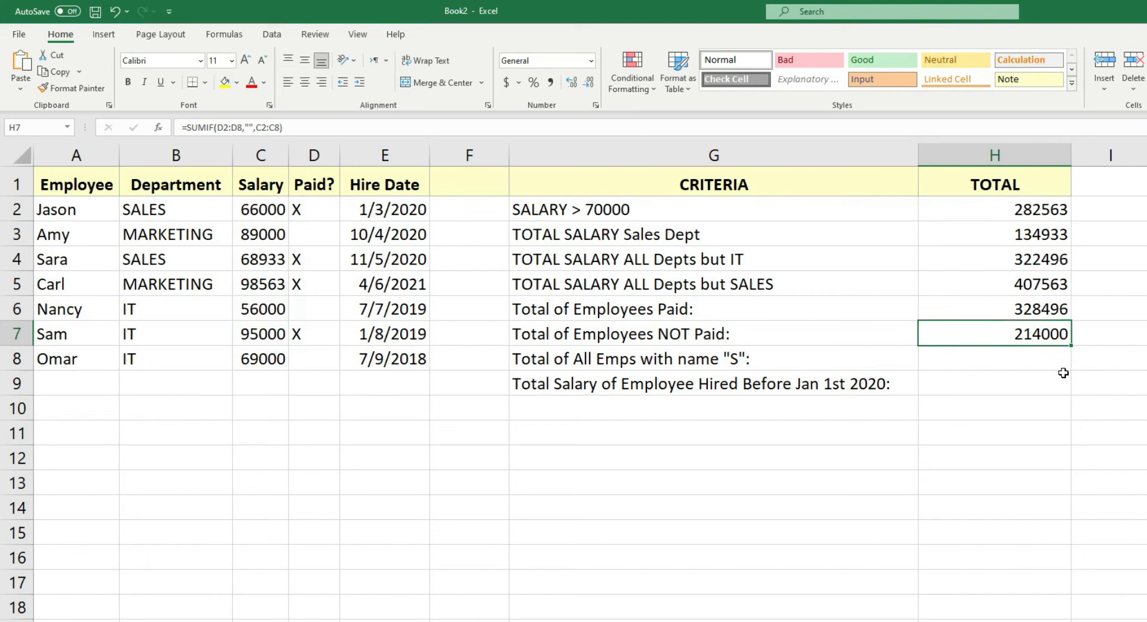
- Start a SUMIF formula in H8 with the Employee names A2:A8 as its range
left_click(1020, 360)
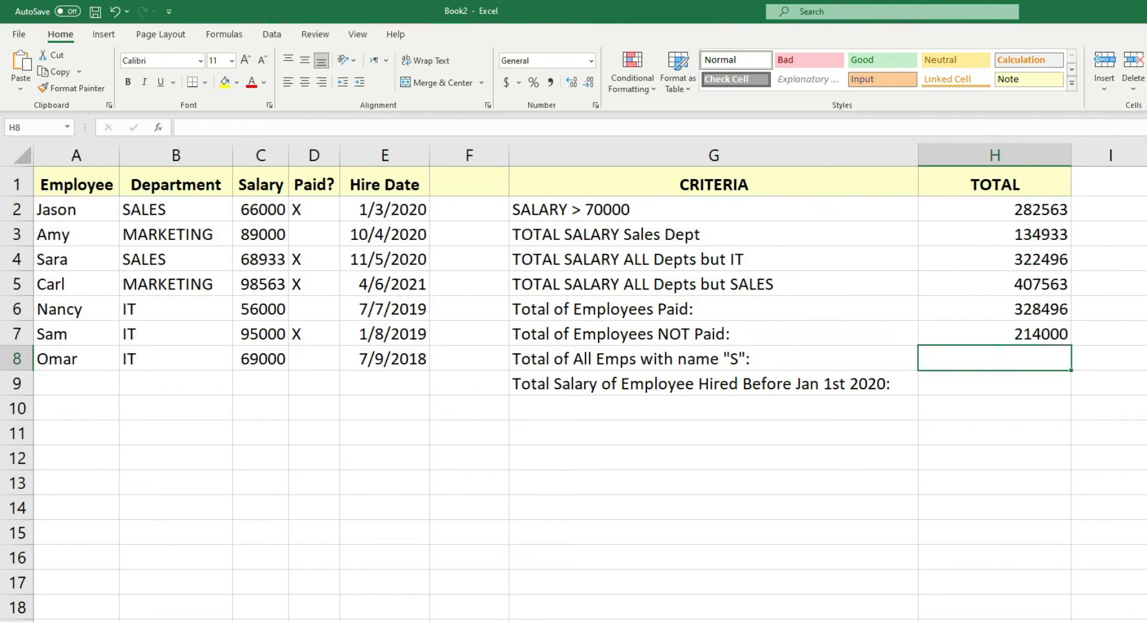
type("=ssu")
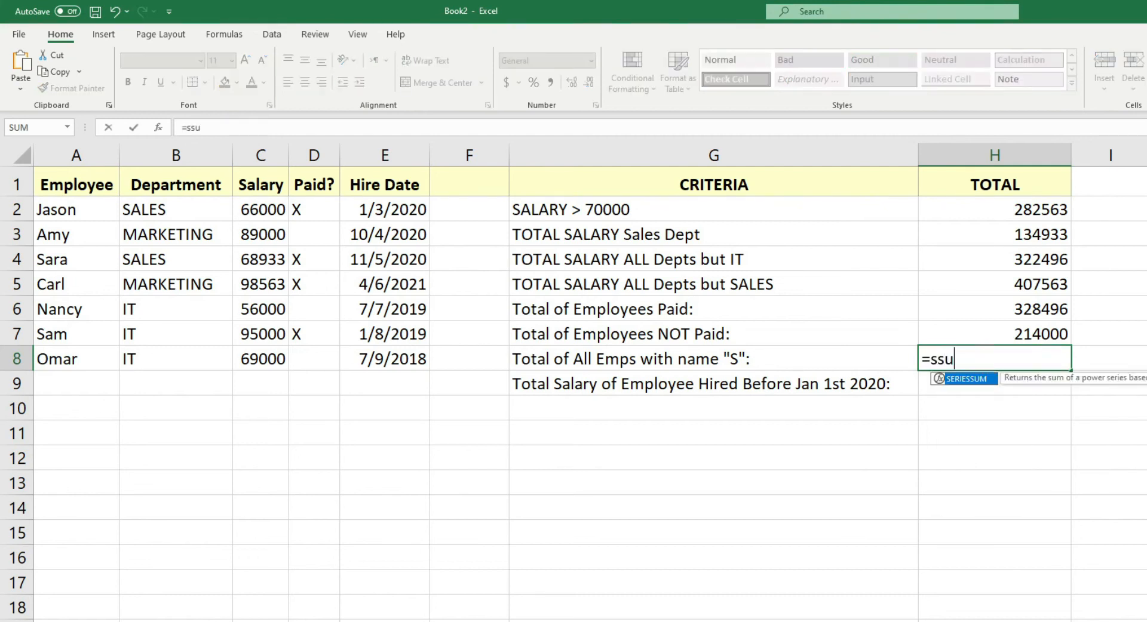
key("BackSpace")
key("BackSpace")
type("umif(")
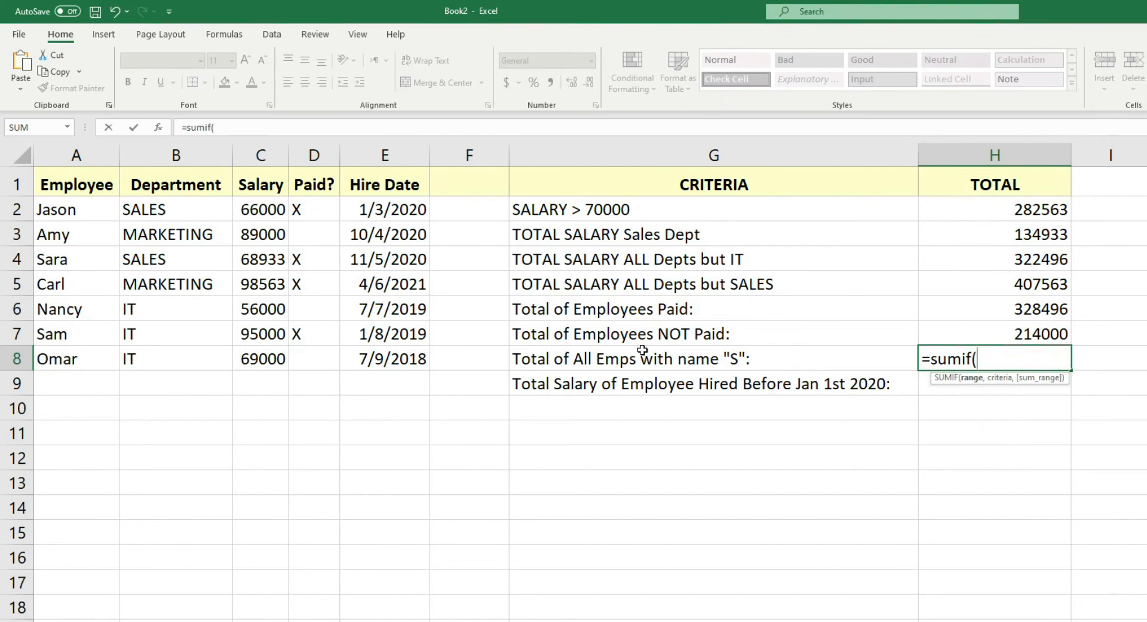
left_click(88, 212)
left_click_drag(96, 353, 78, 361)
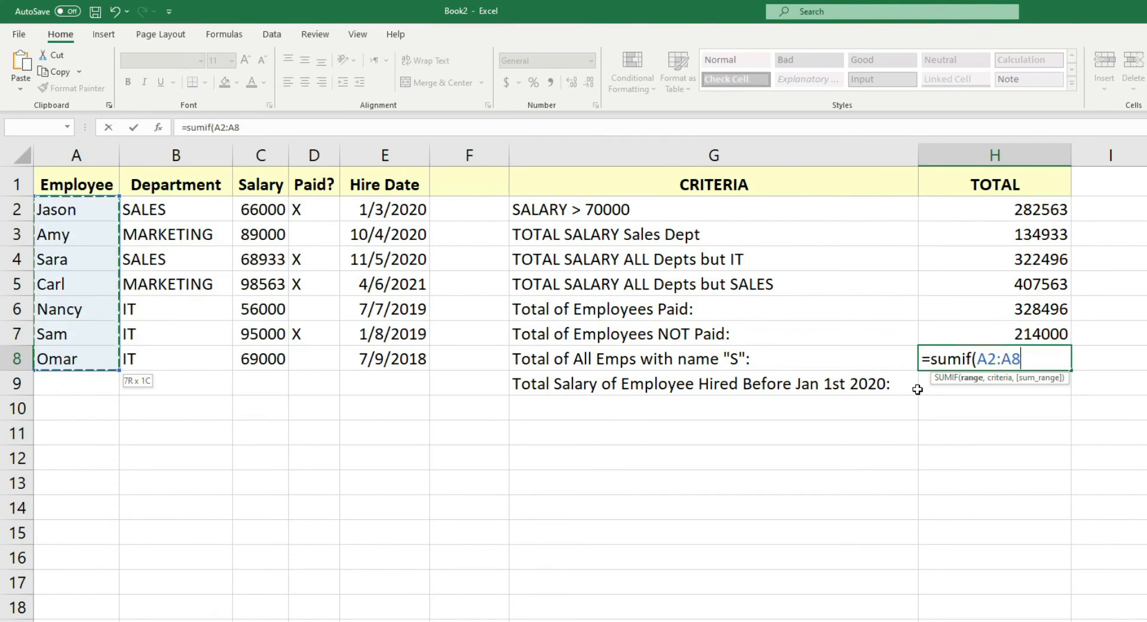
- Complete H8's SUMIF formula with the criterion "S*" and the Salary cells C2:C8 as sum range
type(",\"S")
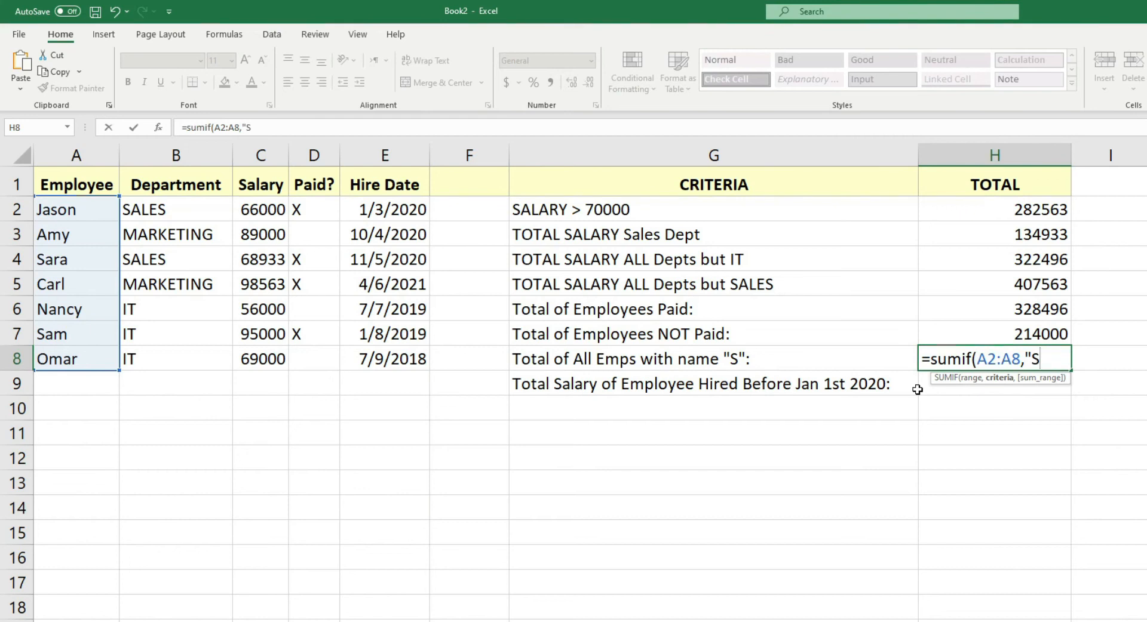
type("*\",")
left_click(272, 213)
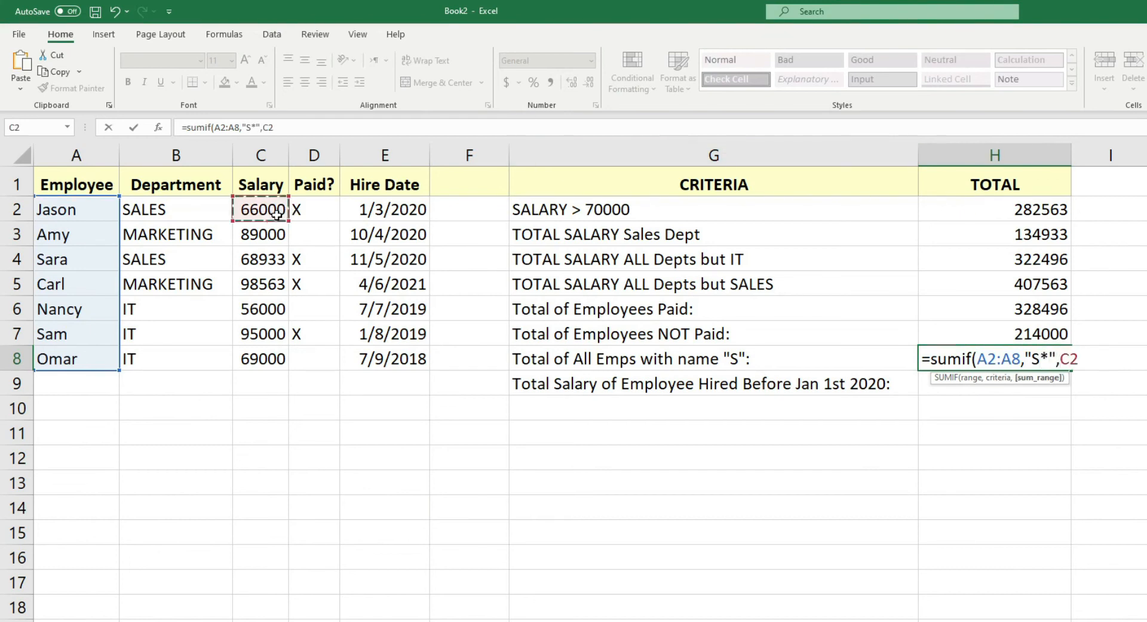
left_click_drag(270, 344, 267, 360)
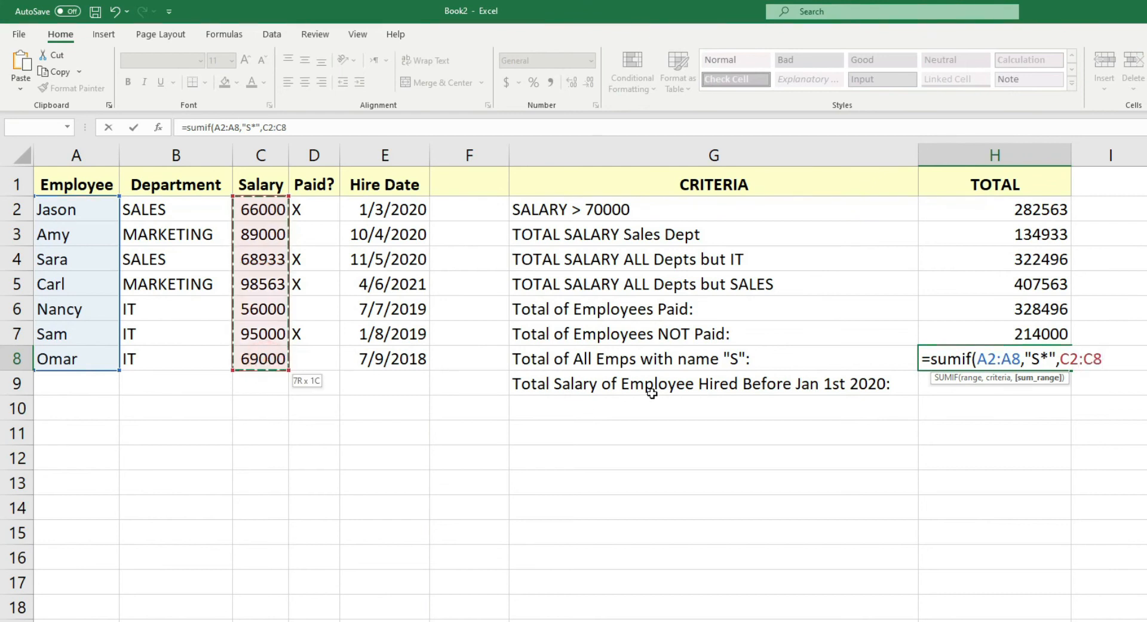
type(")")
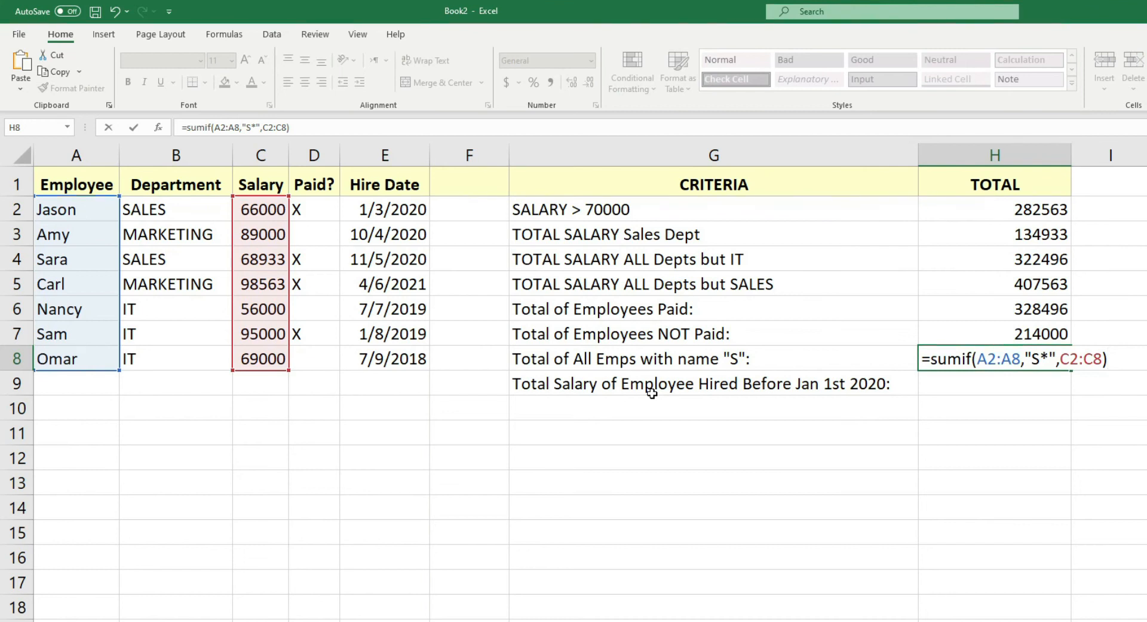
key("Return")
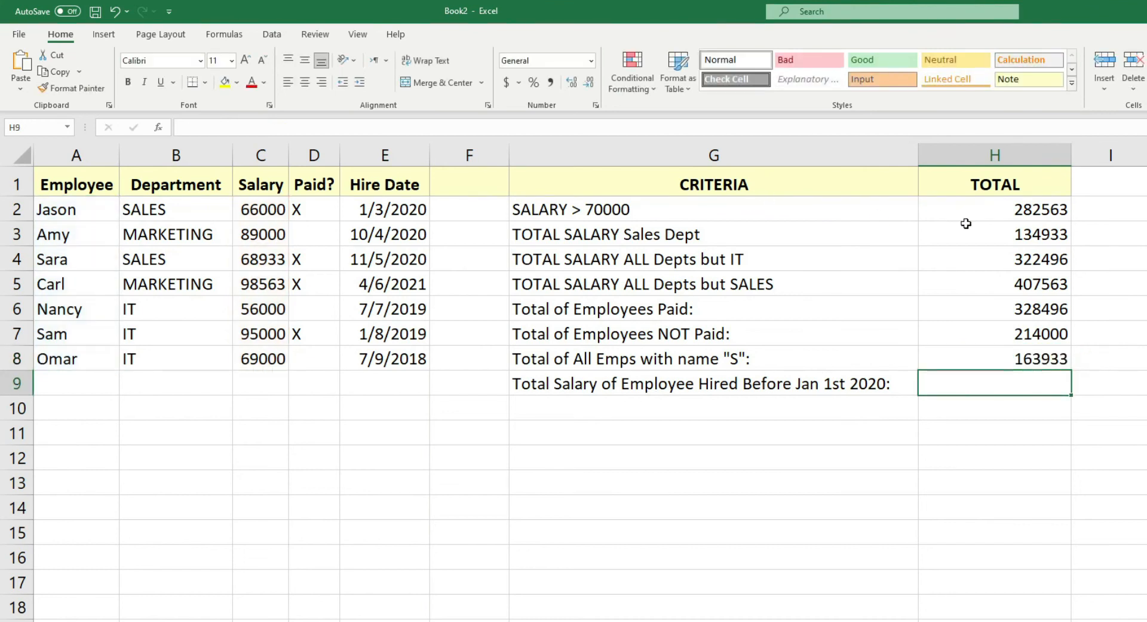
left_click(1000, 357)
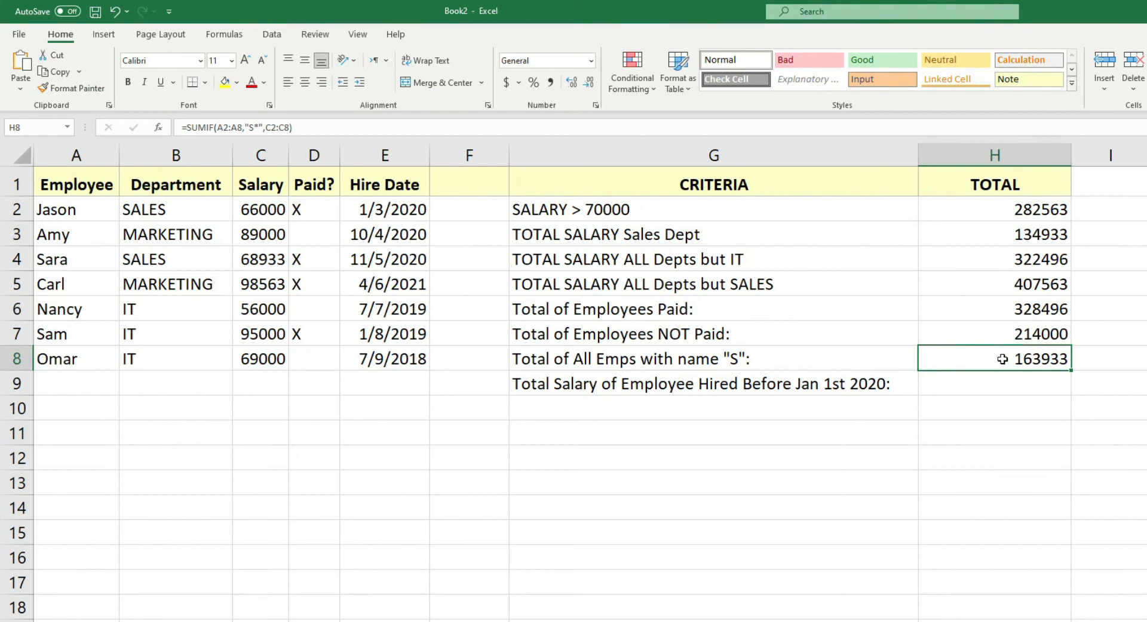
- Start a SUMIF formula in H9 with the Hire Date cells E2:E8 as its range
left_click(1026, 386)
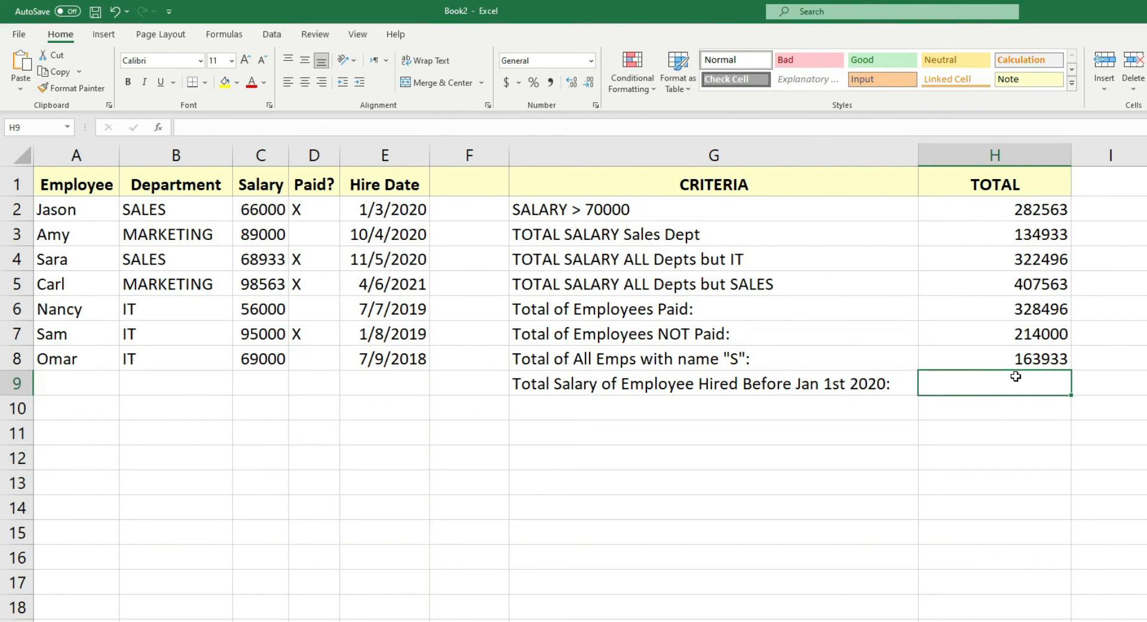
type("=sumif")
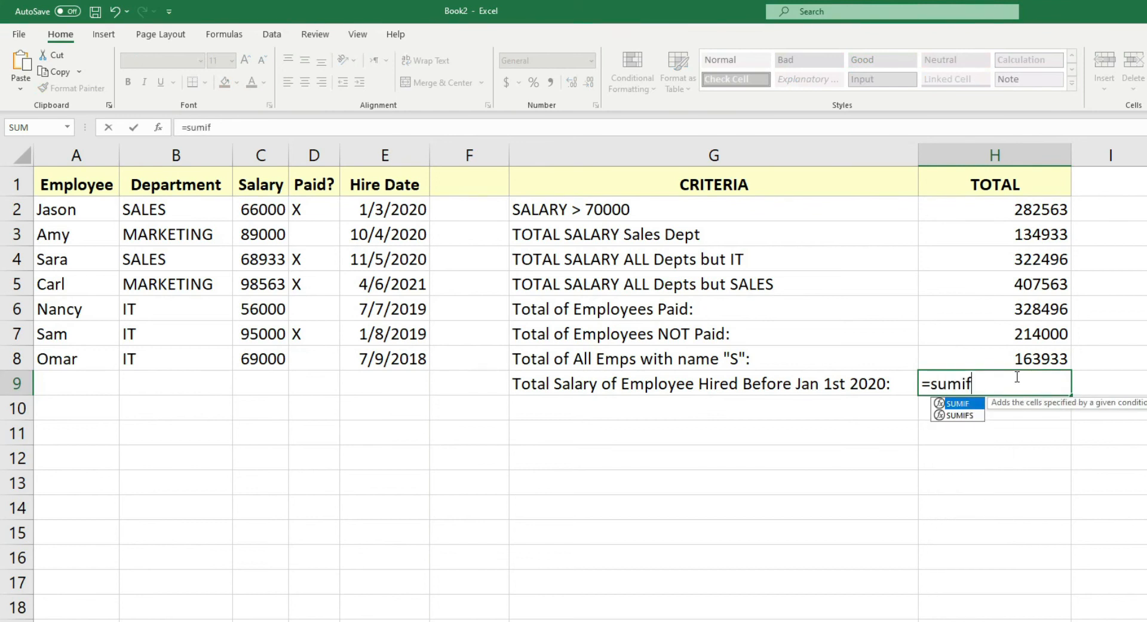
type("(")
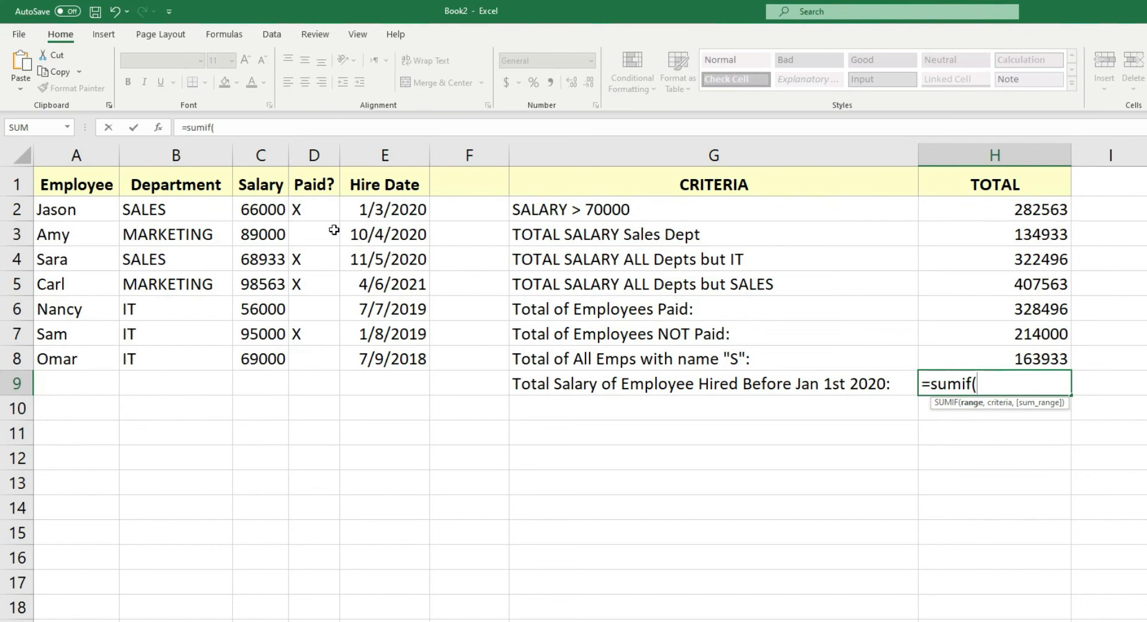
left_click_drag(398, 210, 407, 362)
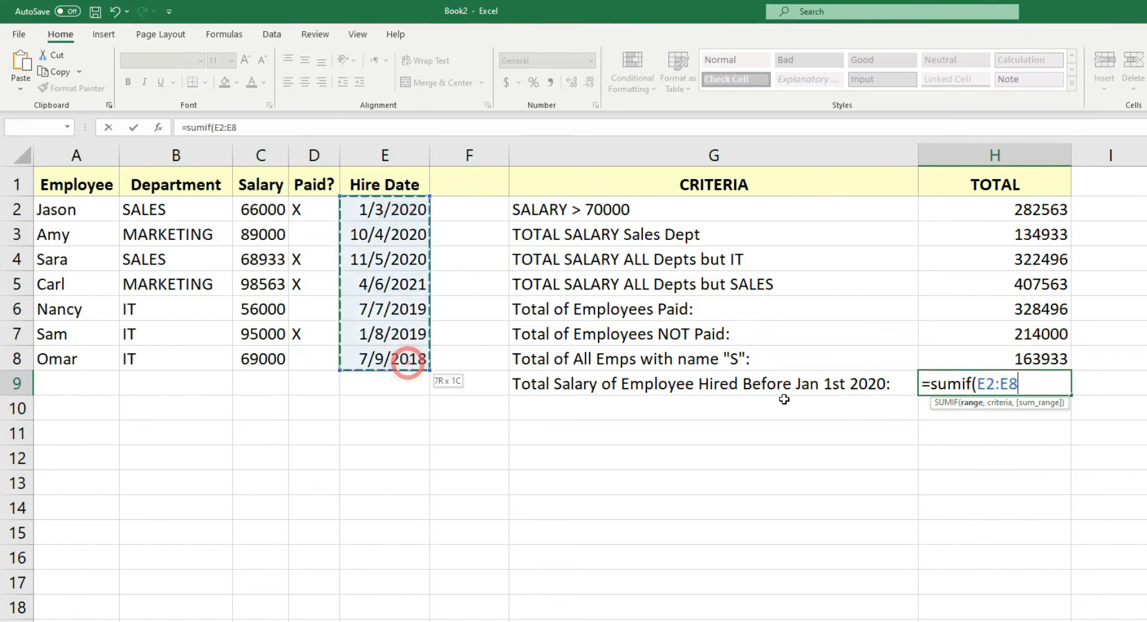
type(",")
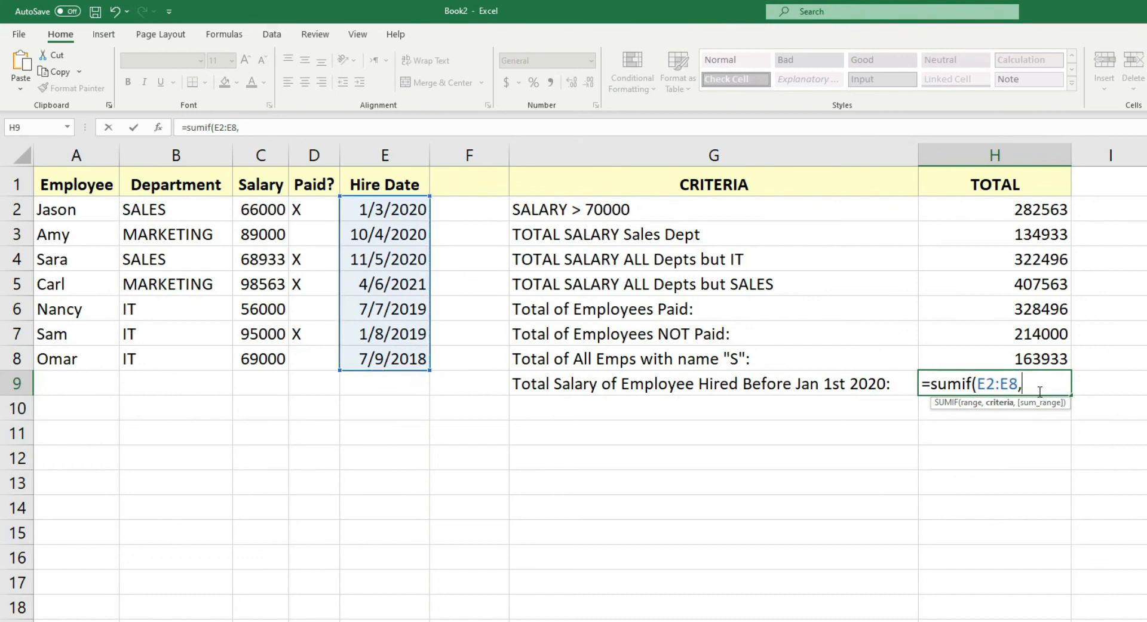
- Complete H9's SUMIF formula with the criterion "<"&DATE(2020,1,1) and the Salary cells C2:C8 as sum range
type("\"<\"")
type("&DATE(")
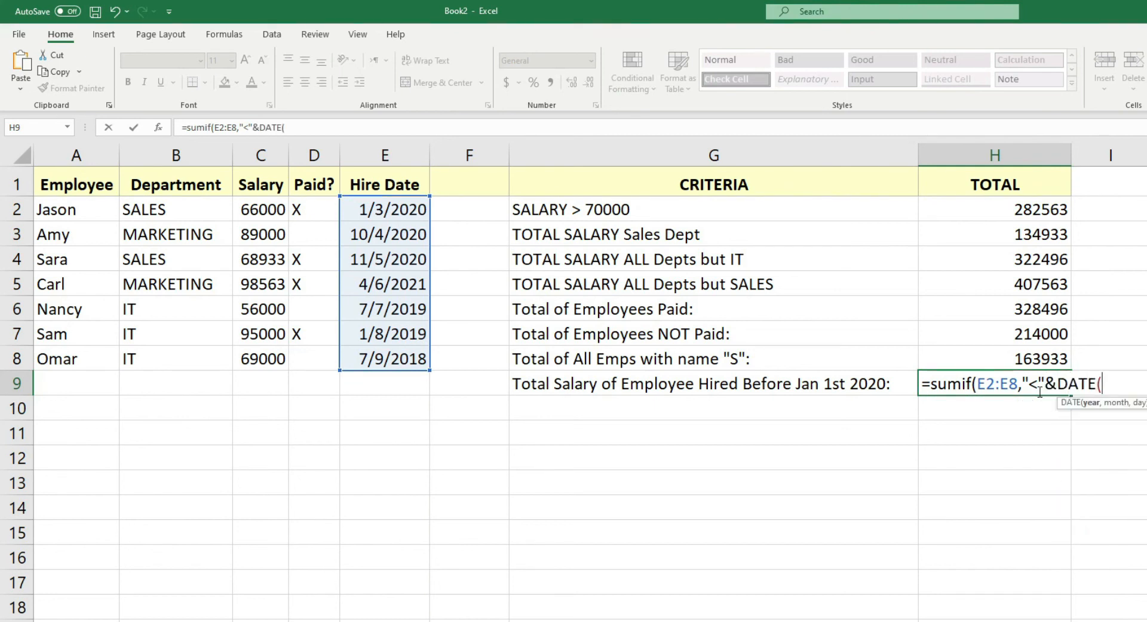
type("2020,1,1")
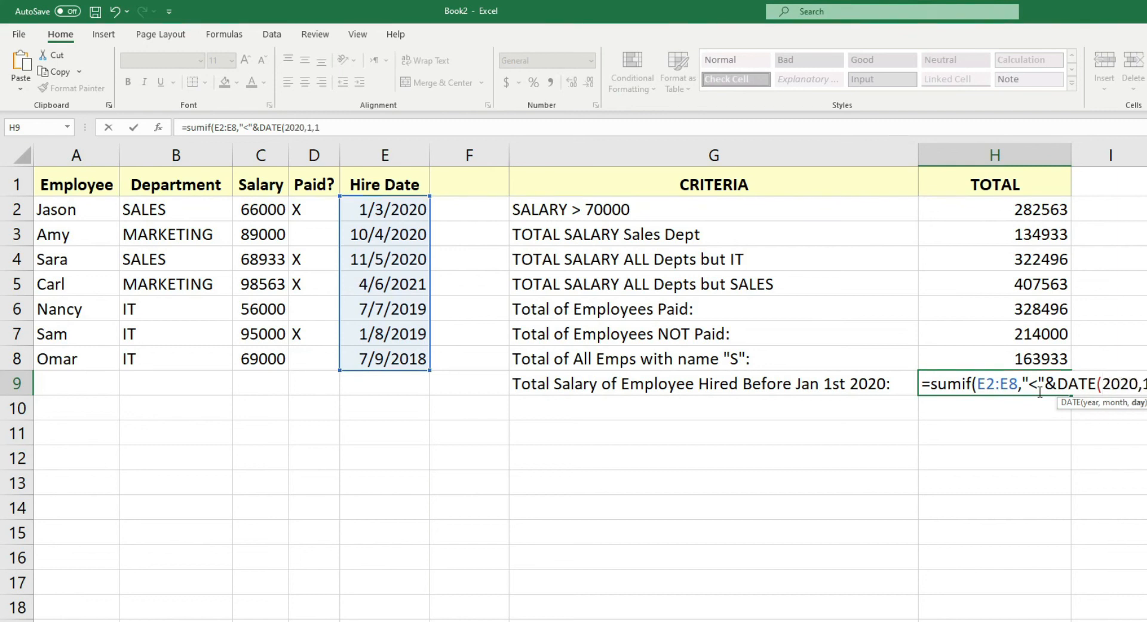
type("),")
left_click_drag(274, 208, 273, 364)
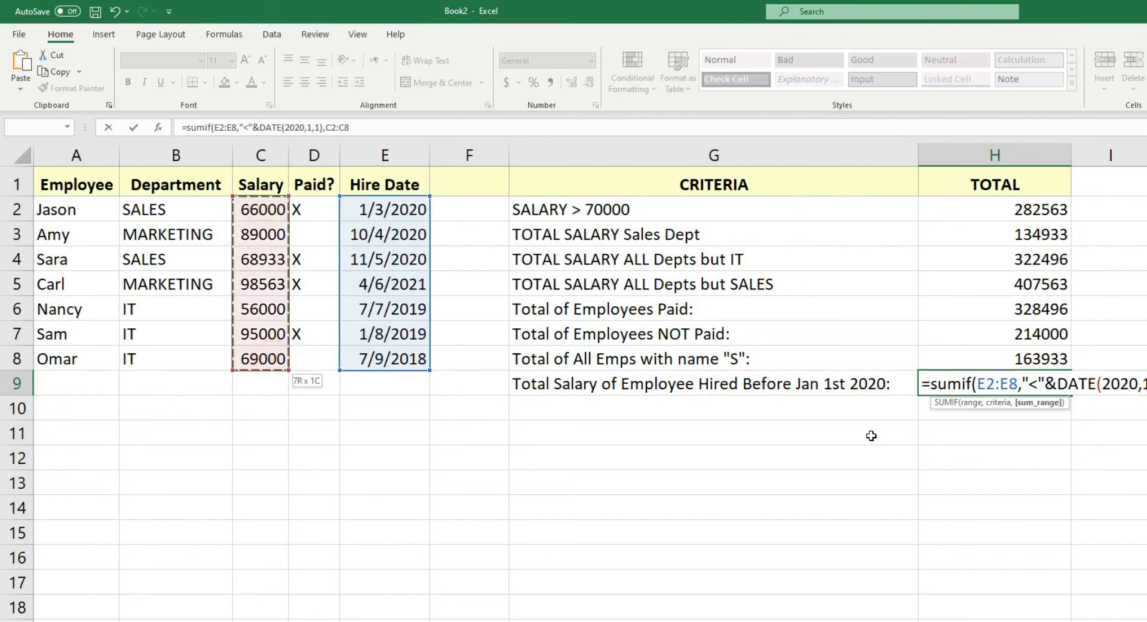
key("Return")
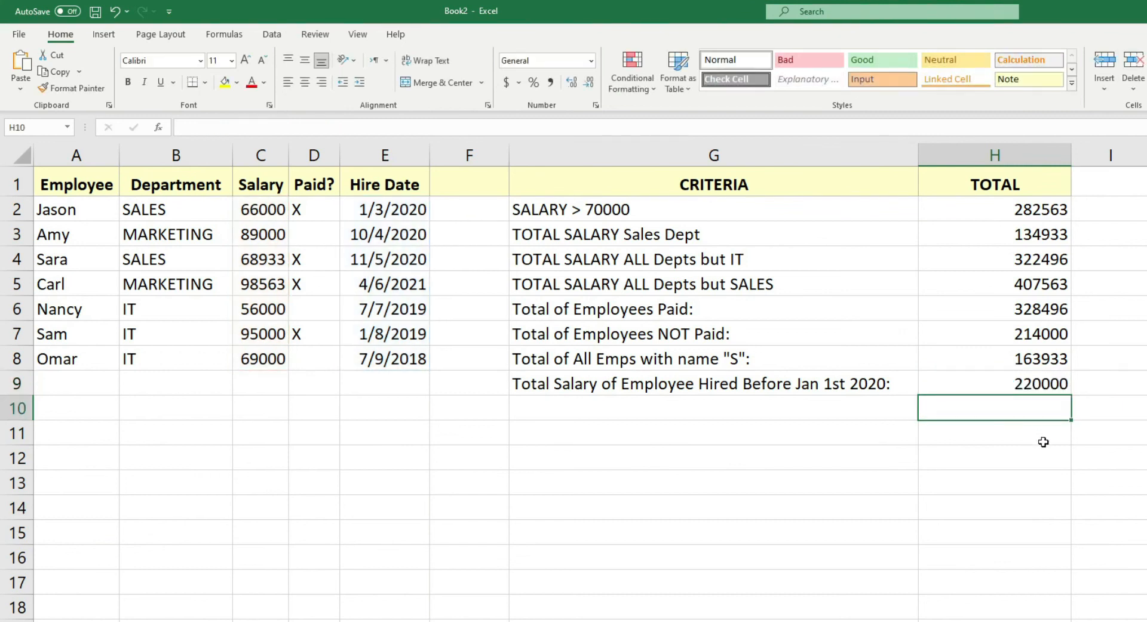
left_click(1009, 383)
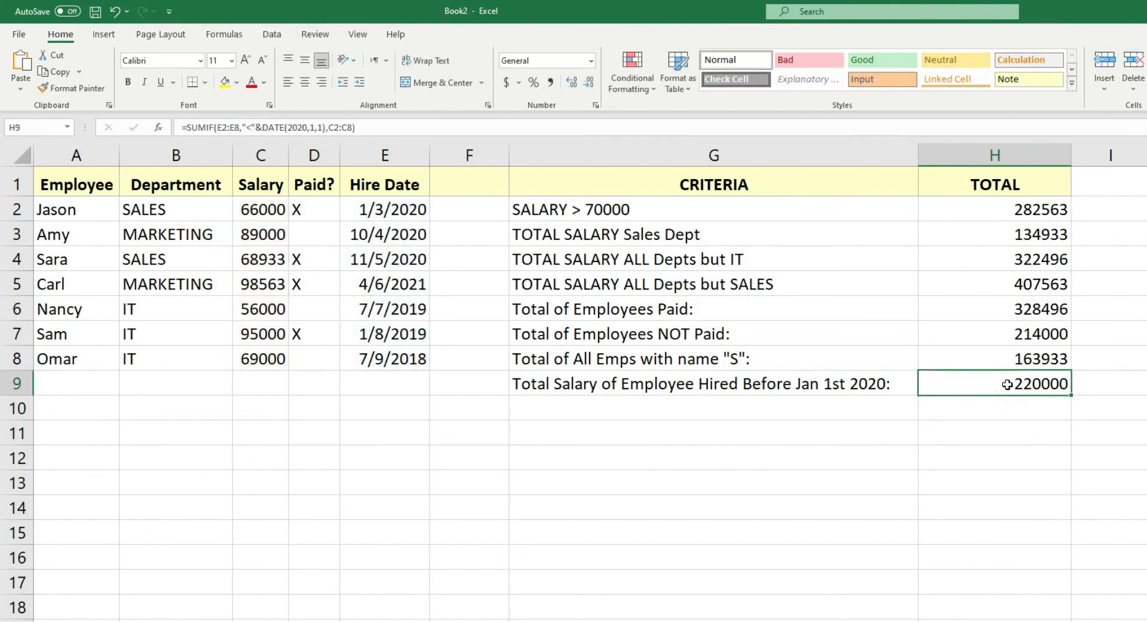